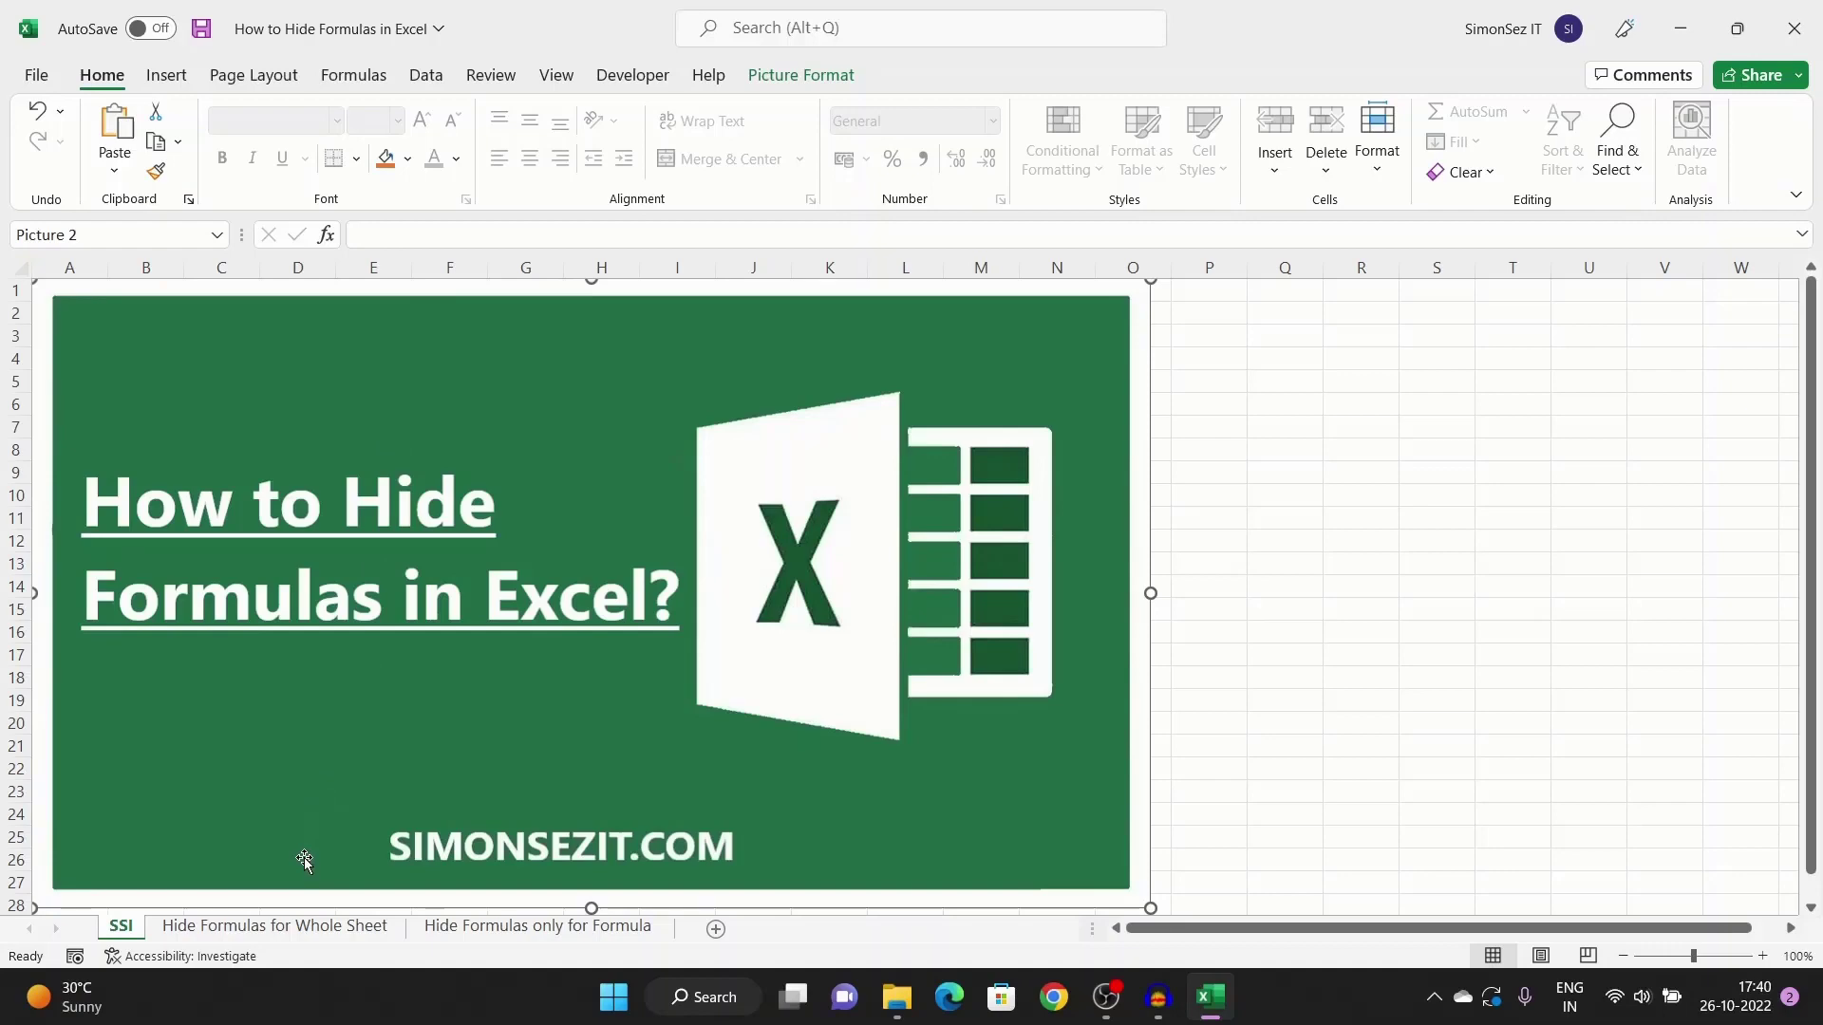
- Go to the 'Hide Formulas for Whole Sheet' worksheet of RAND-generated random numbers
left_click(273, 925)
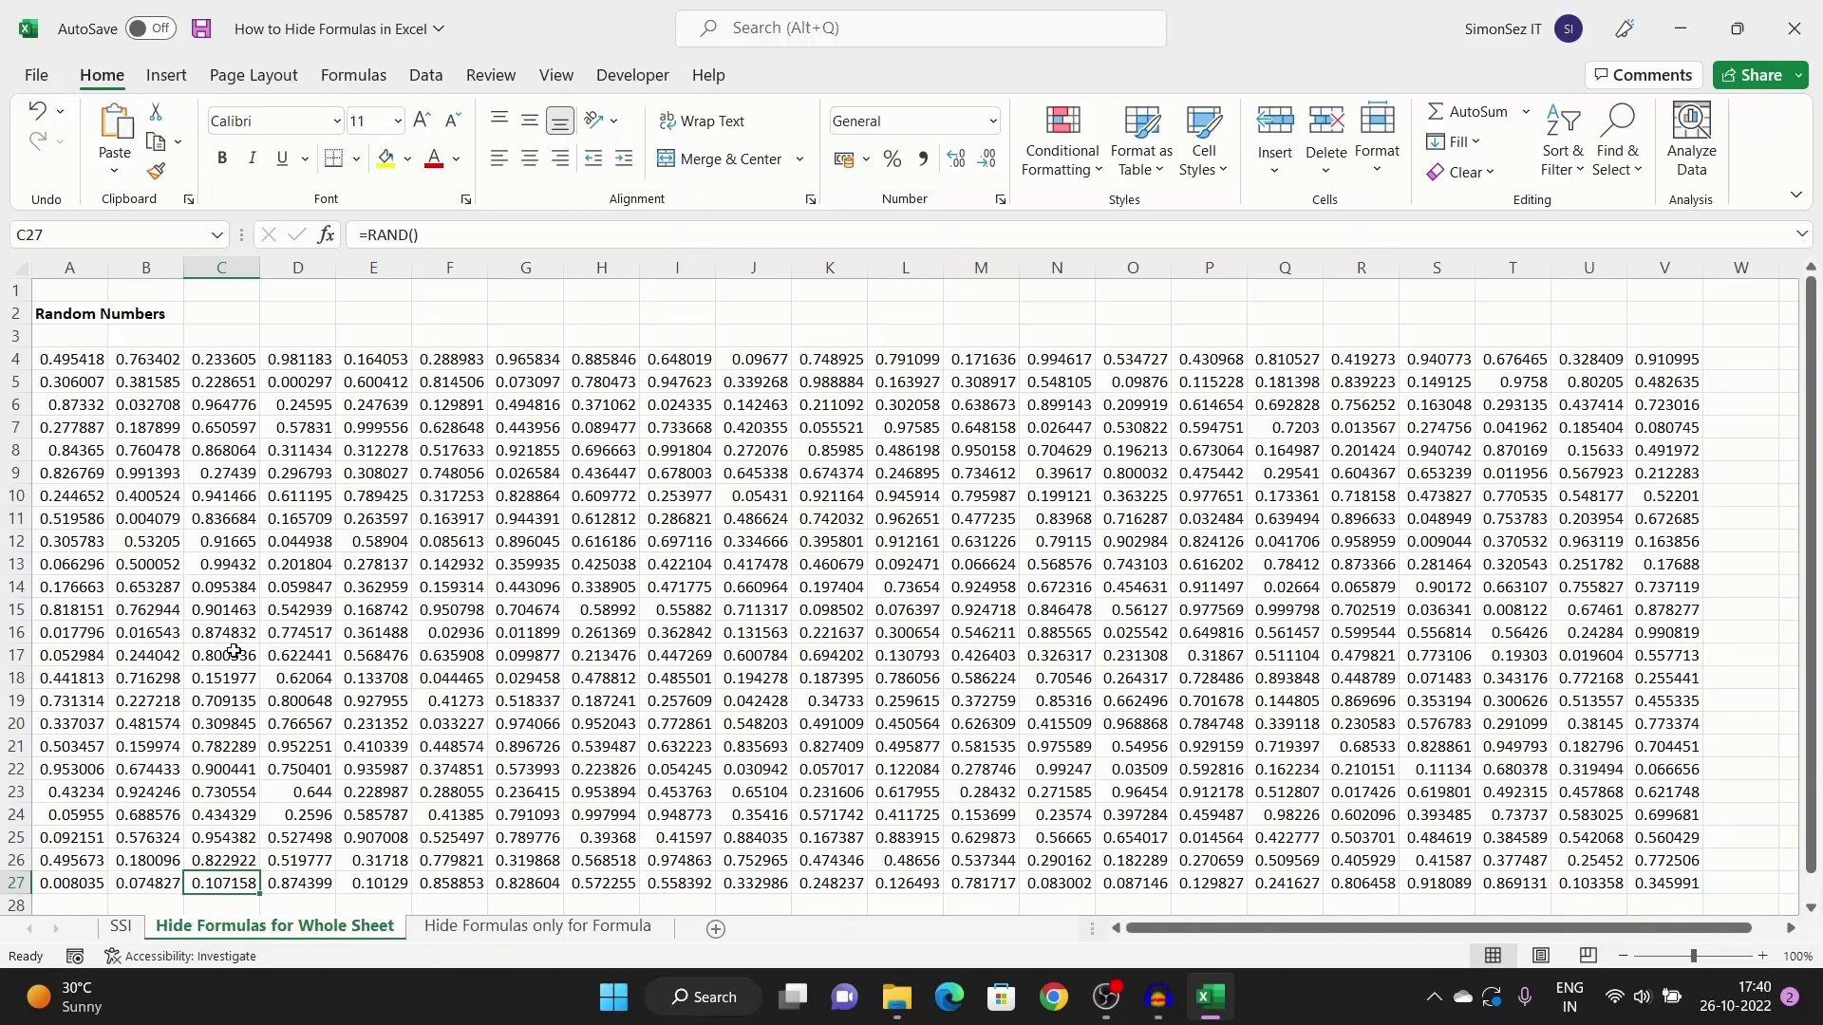
- Mark the random-number cells A4:V27 as Locked and Hidden in Format Cells protection
mouse_move(47, 356)
left_mouse_down()
mouse_move(1507, 655)
mouse_move(1663, 883)
left_mouse_up()
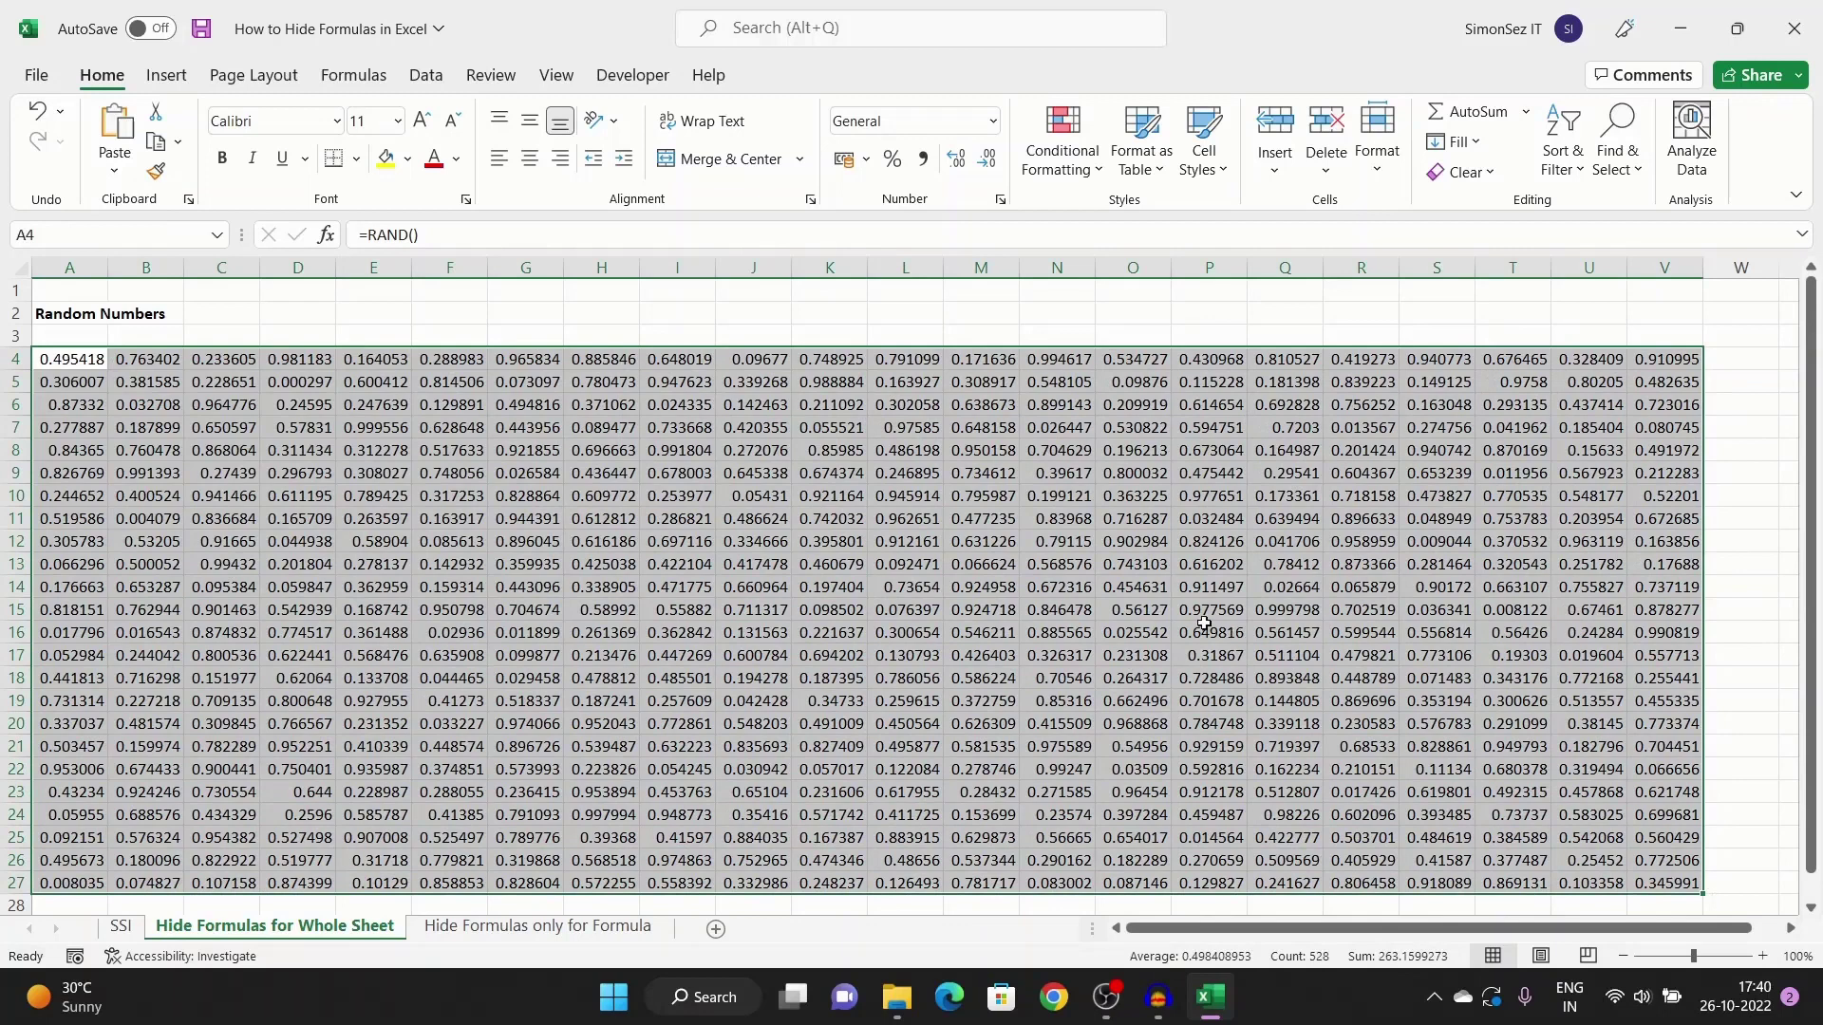
right_click(404, 473)
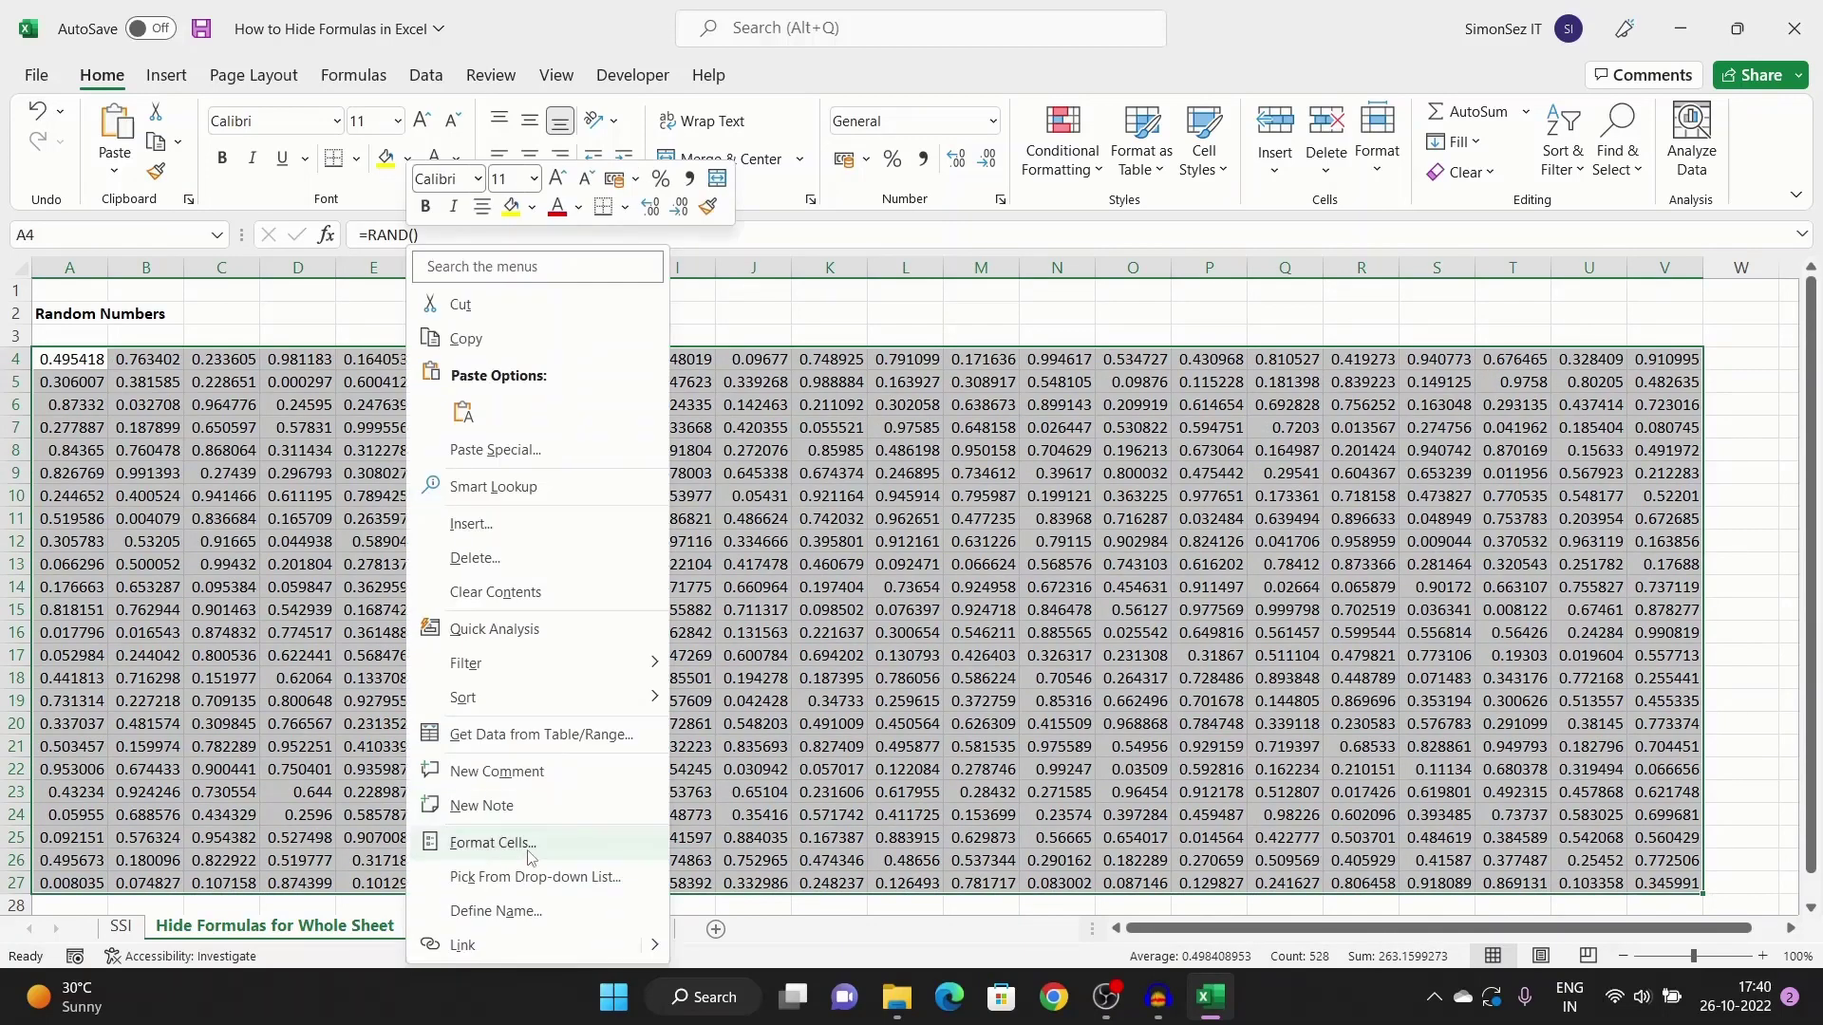
left_click(492, 842)
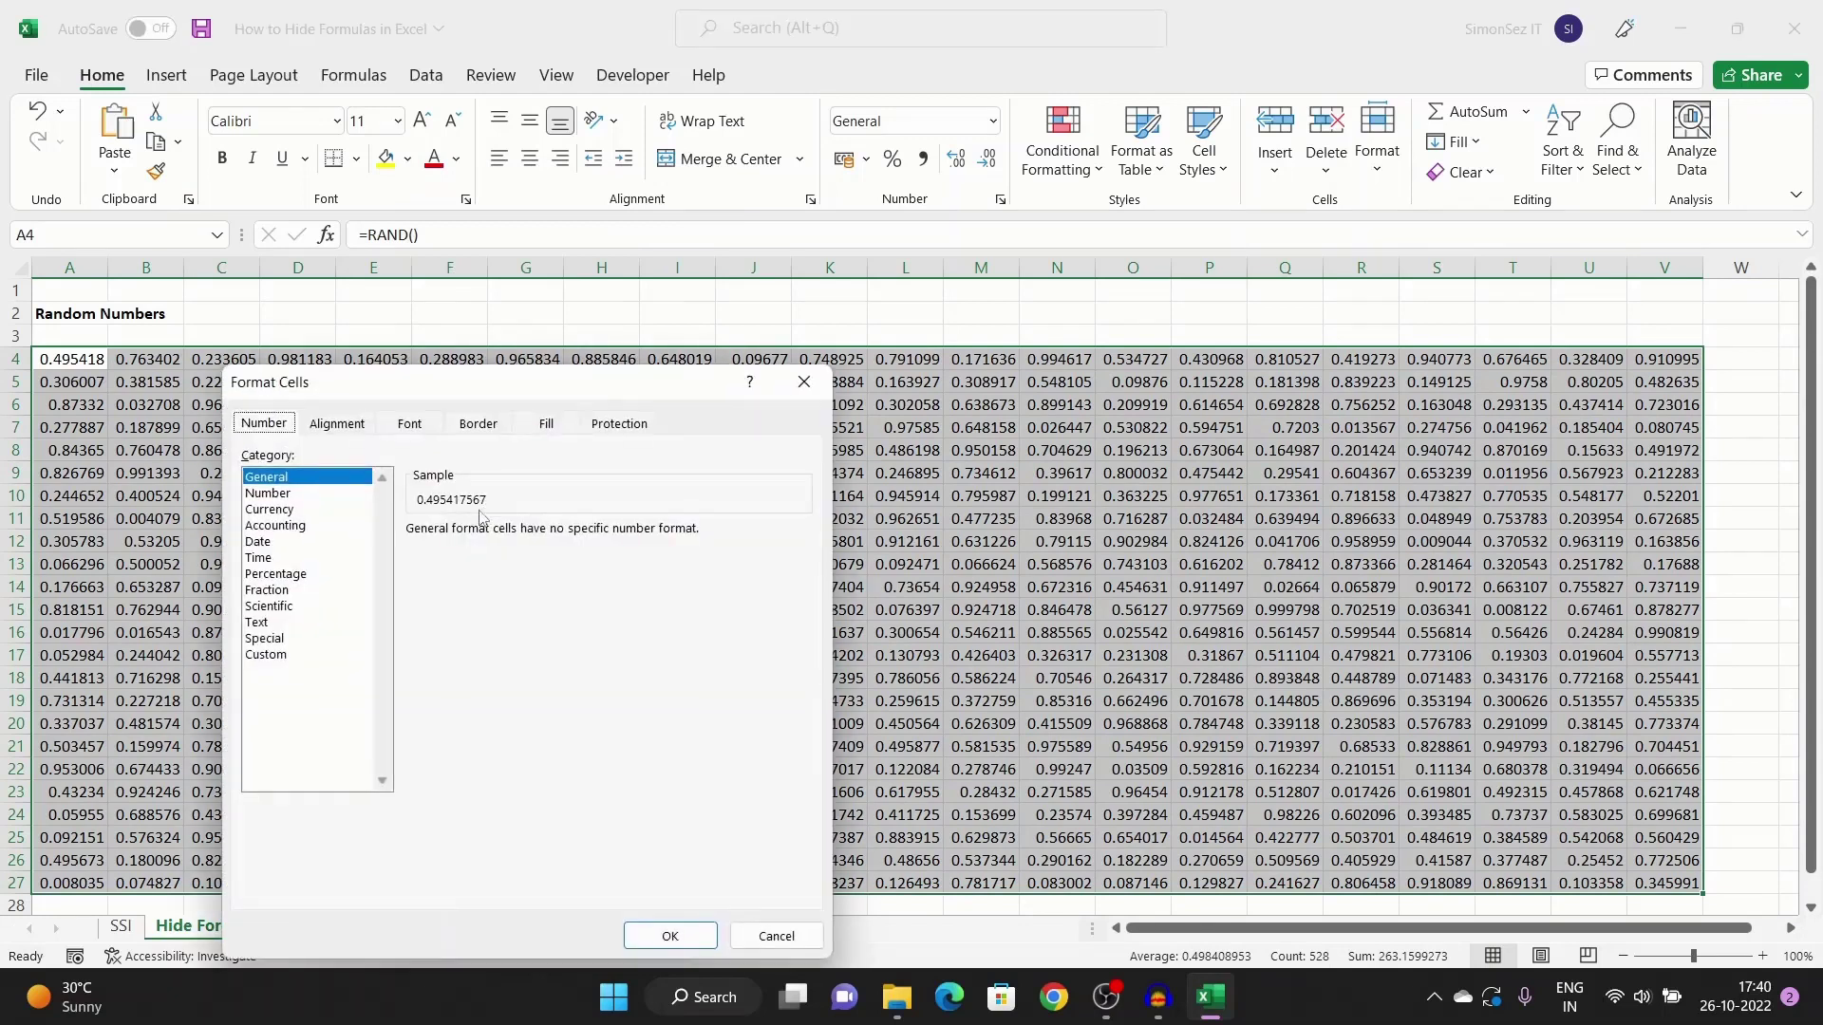
left_click_drag(469, 370, 653, 273)
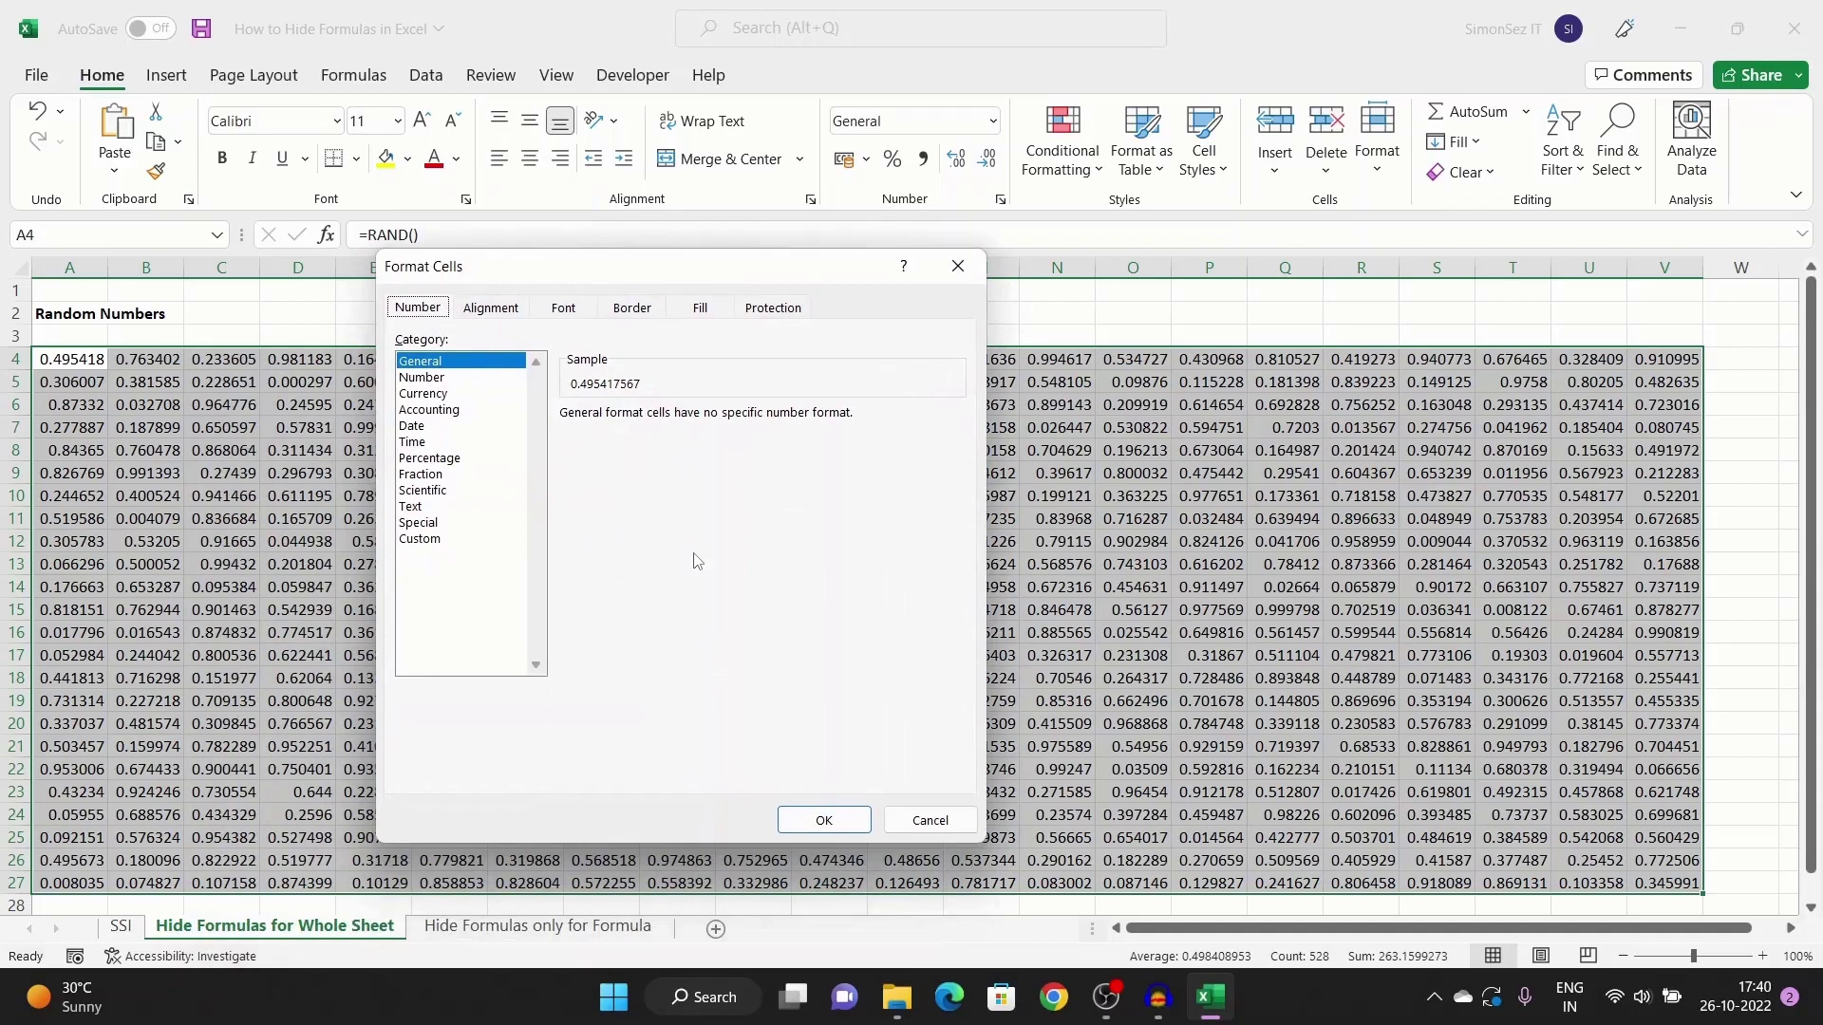
left_click(773, 308)
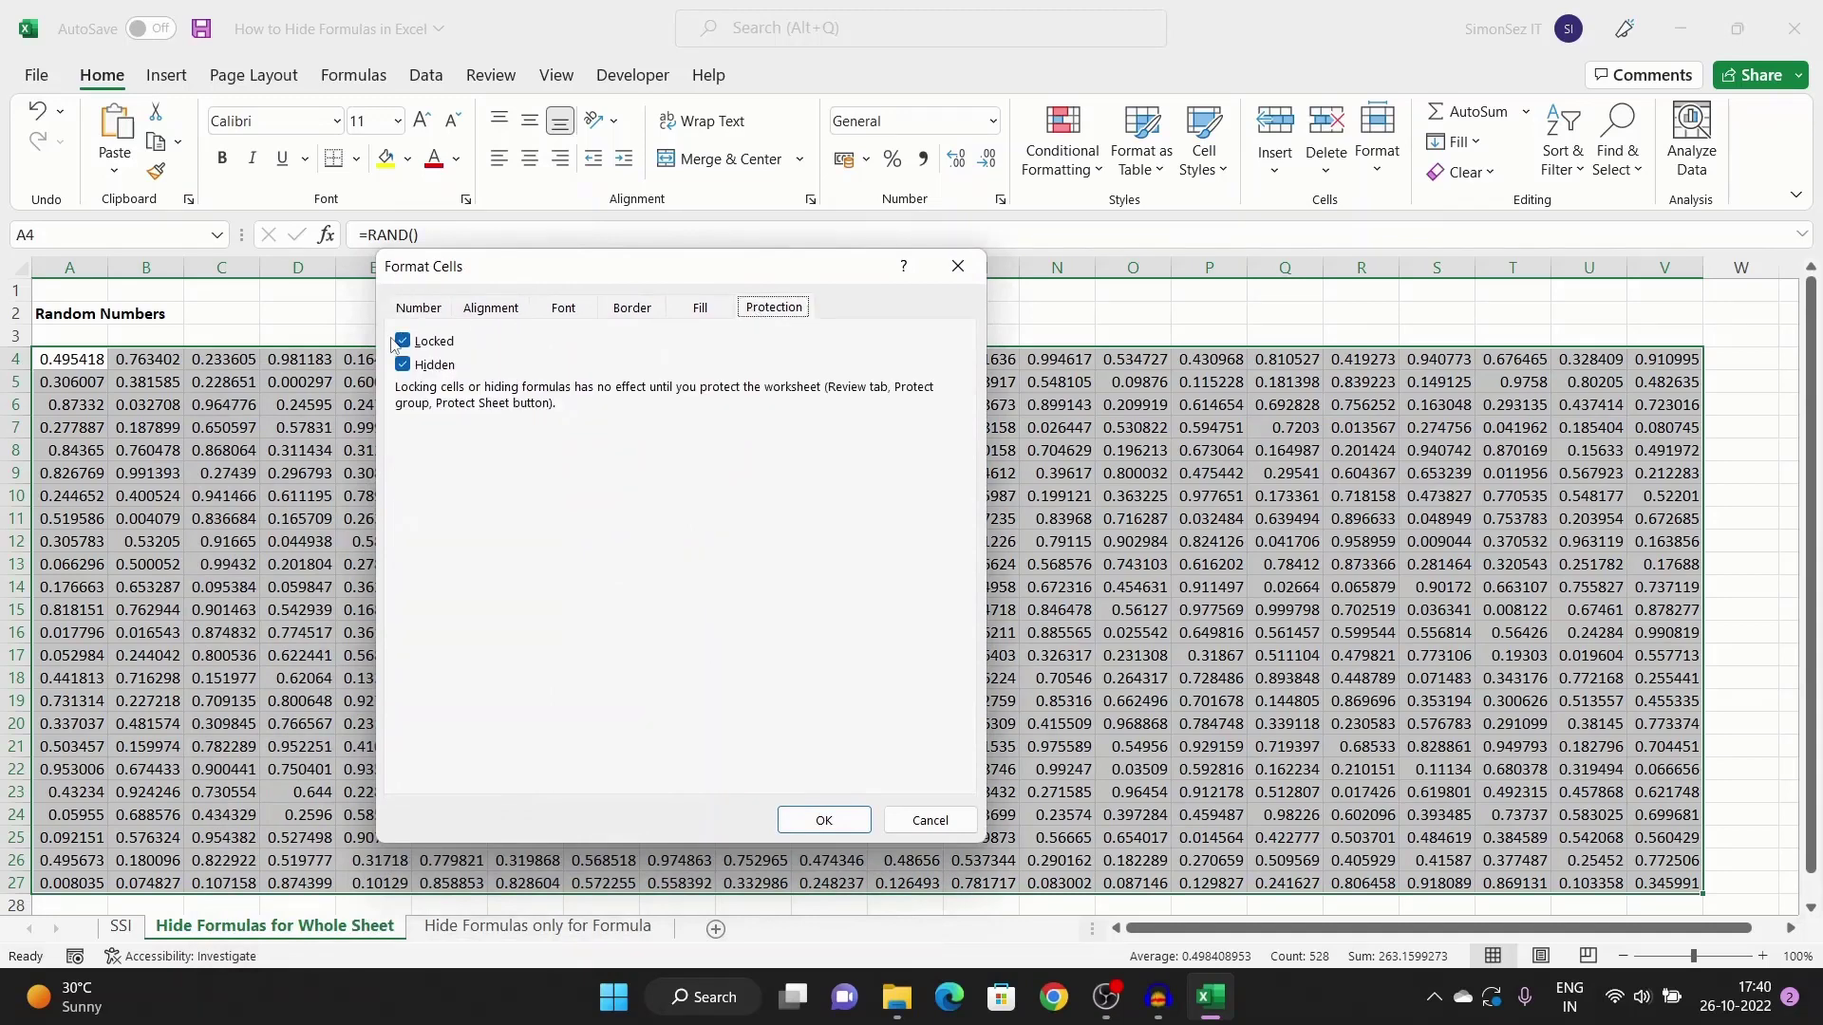
left_click(823, 820)
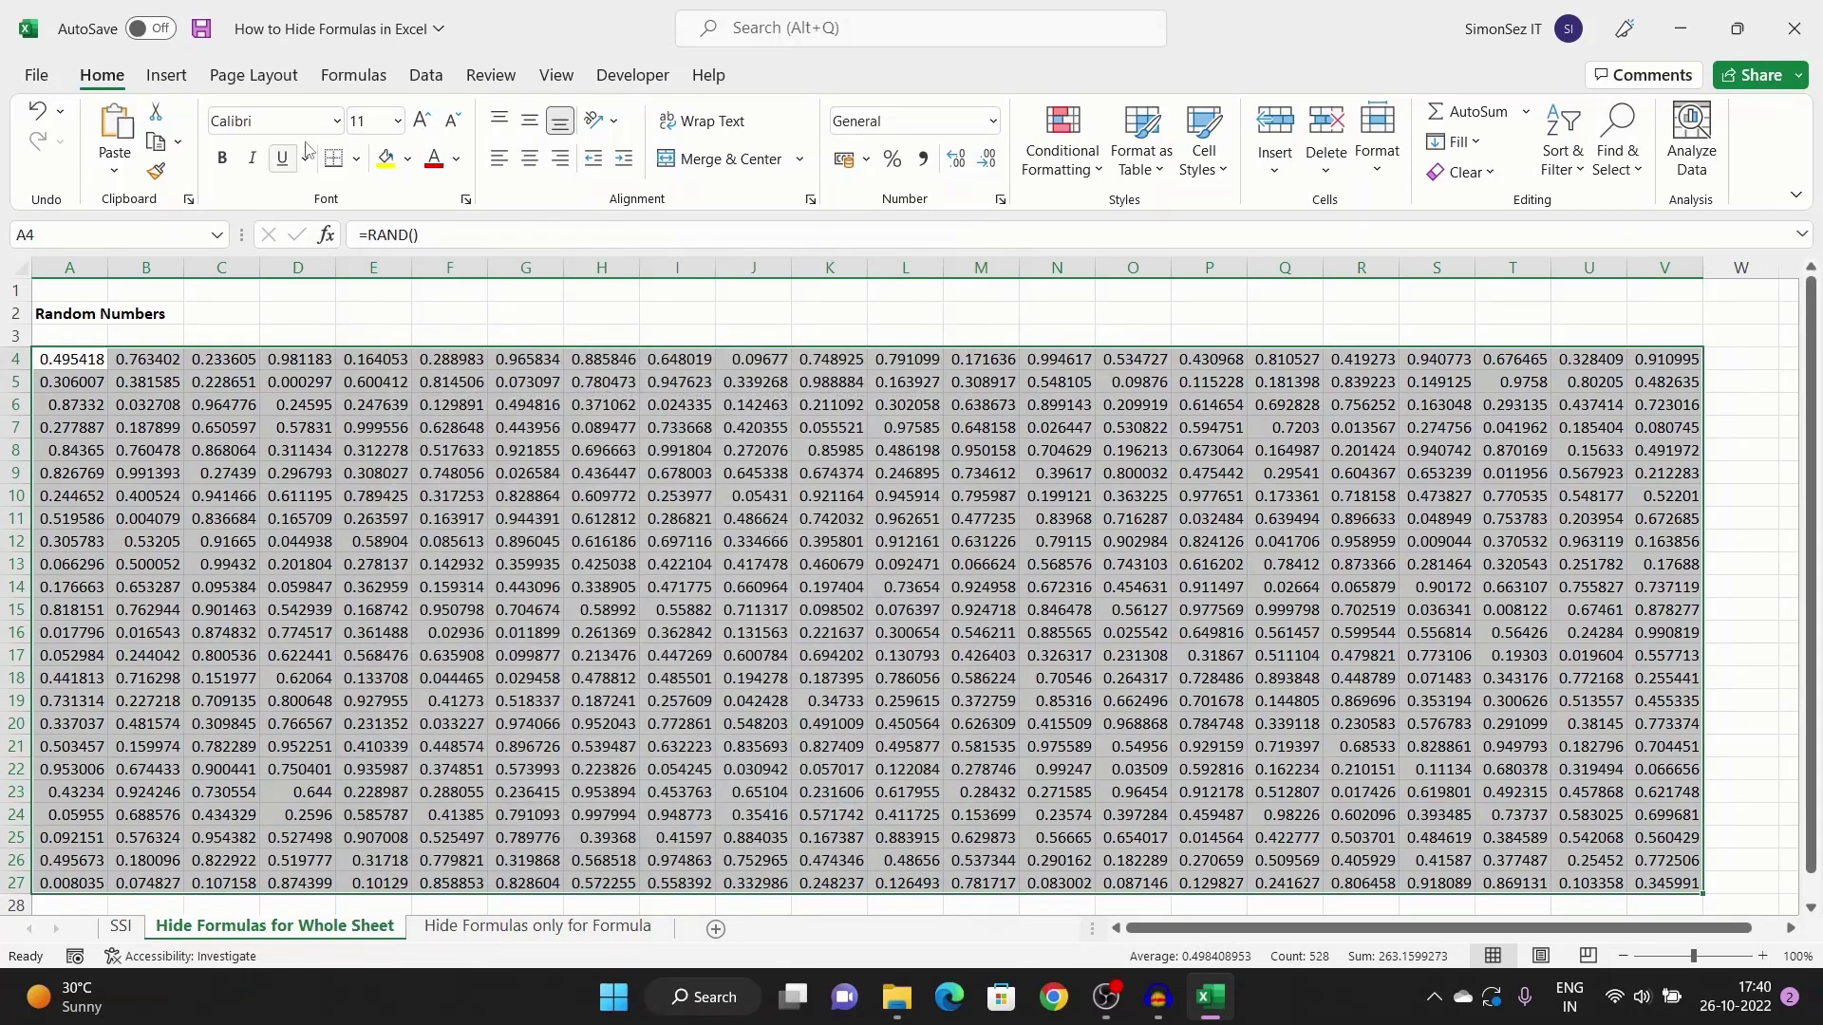
- Apply Protect Sheet to 'Hide Formulas for Whole Sheet', keeping the default permissions
left_click(491, 74)
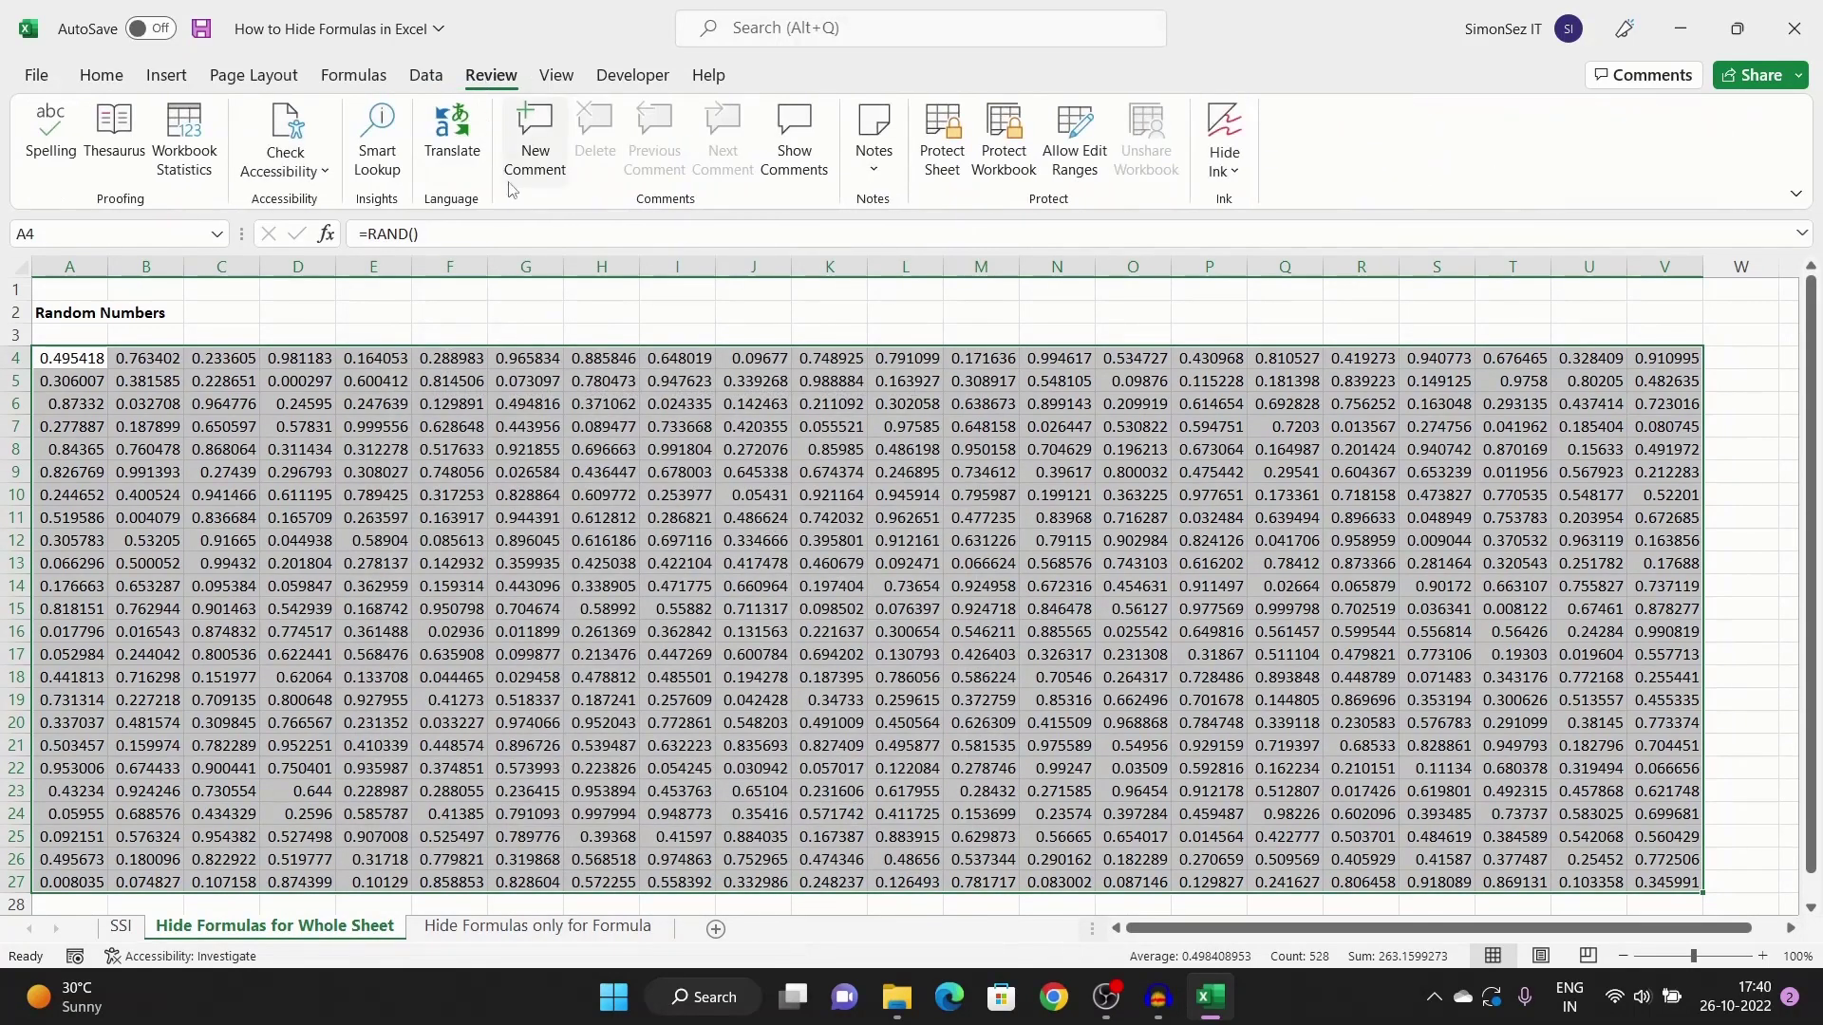
left_click(942, 142)
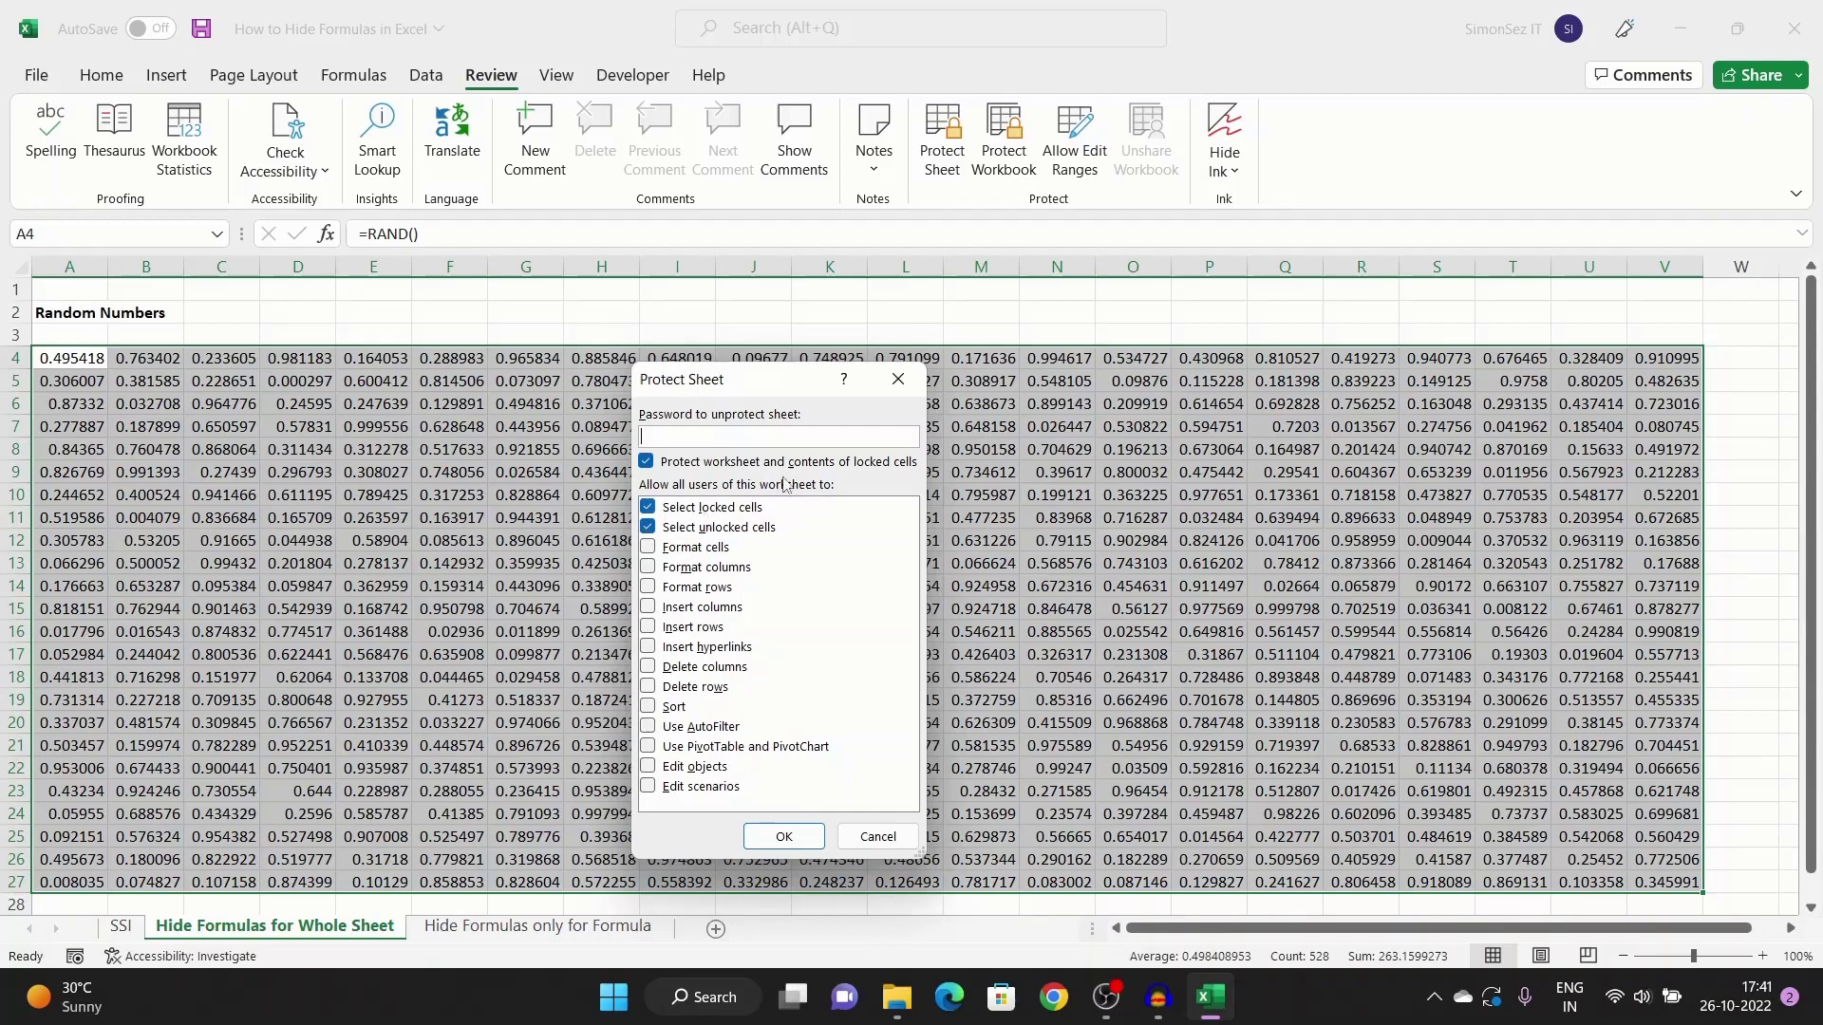
left_click(784, 836)
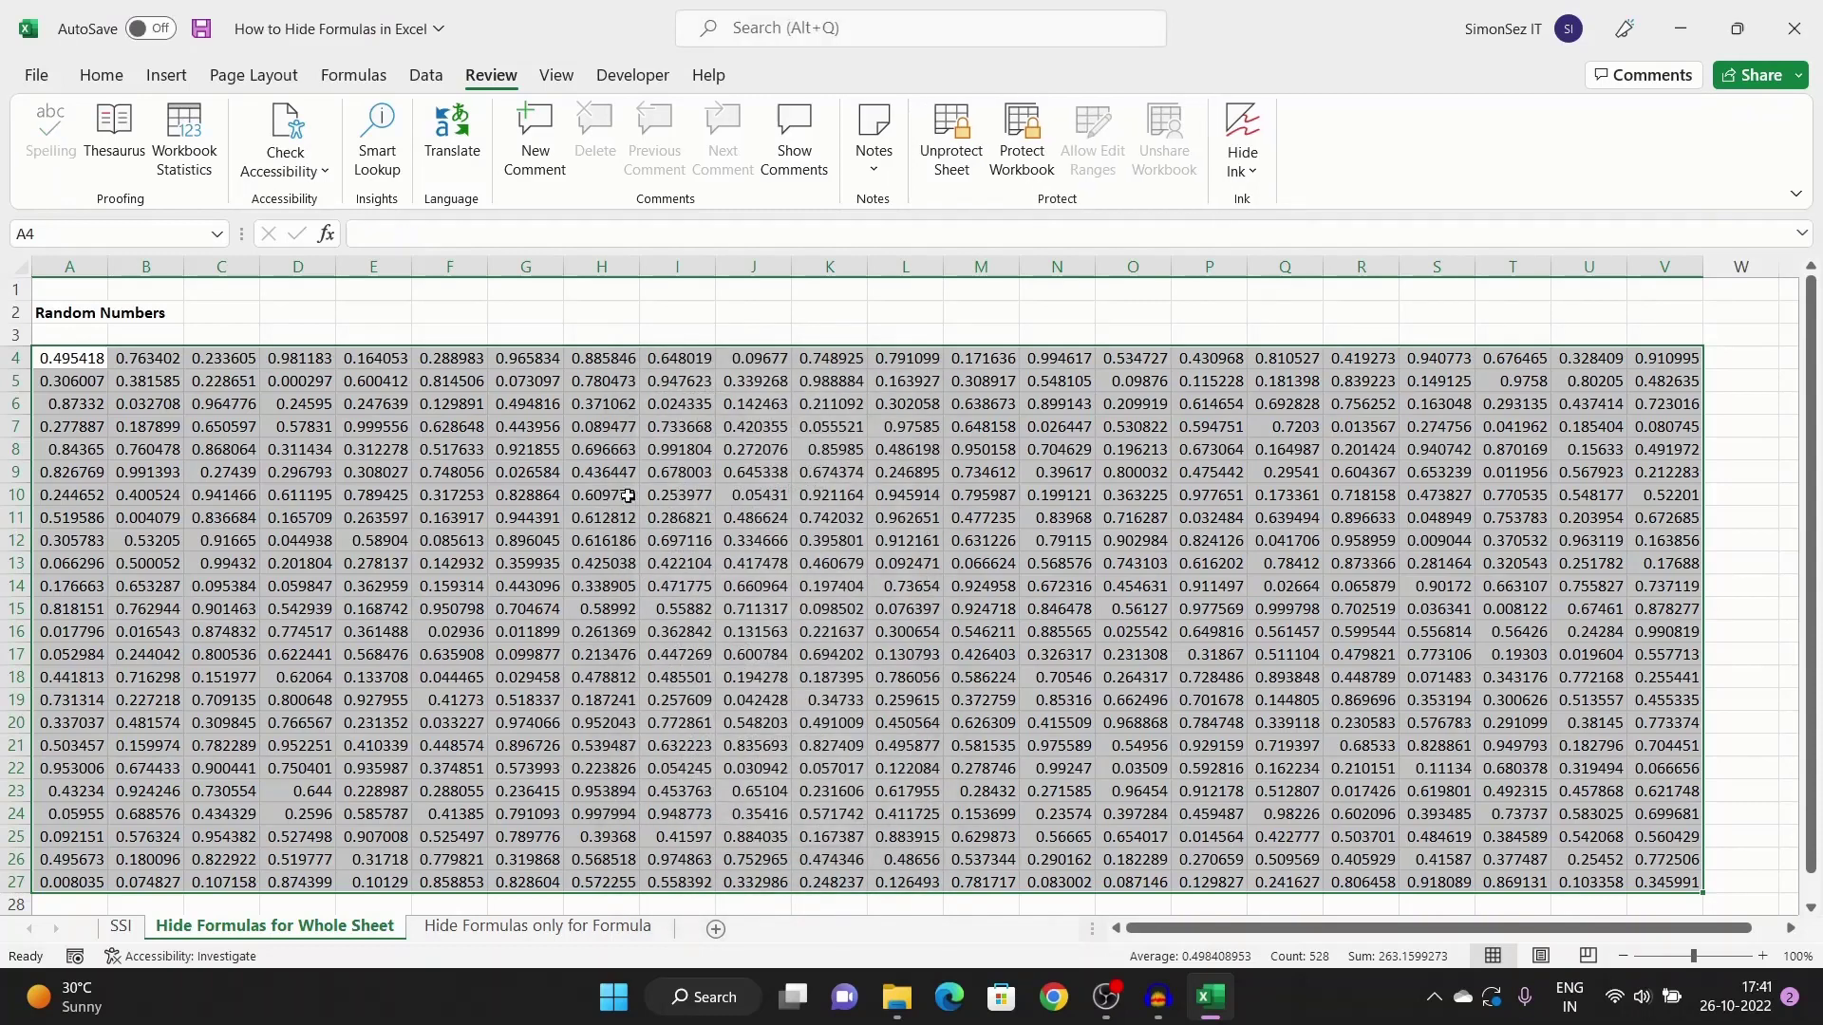
- Check several protected cells to confirm the formula bar shows no RAND formulas
left_click(662, 451)
left_click(372, 404)
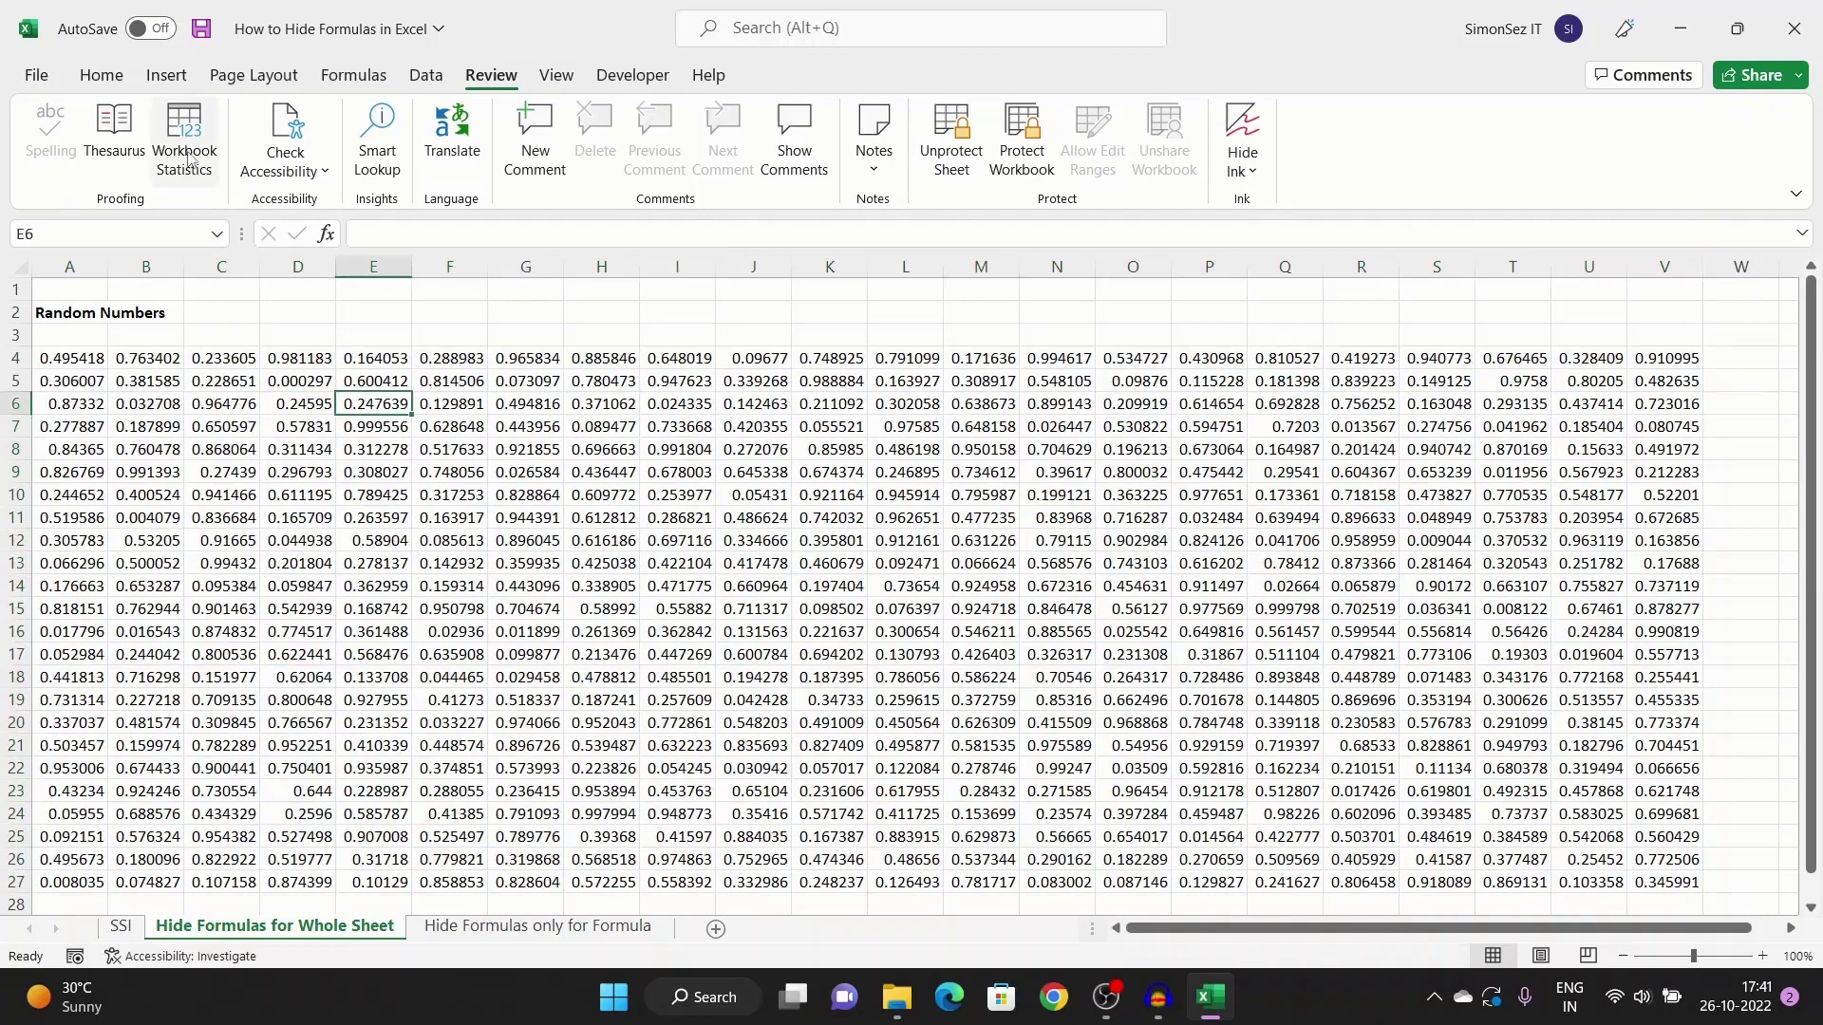
left_click(102, 74)
left_click(298, 473)
left_click(297, 404)
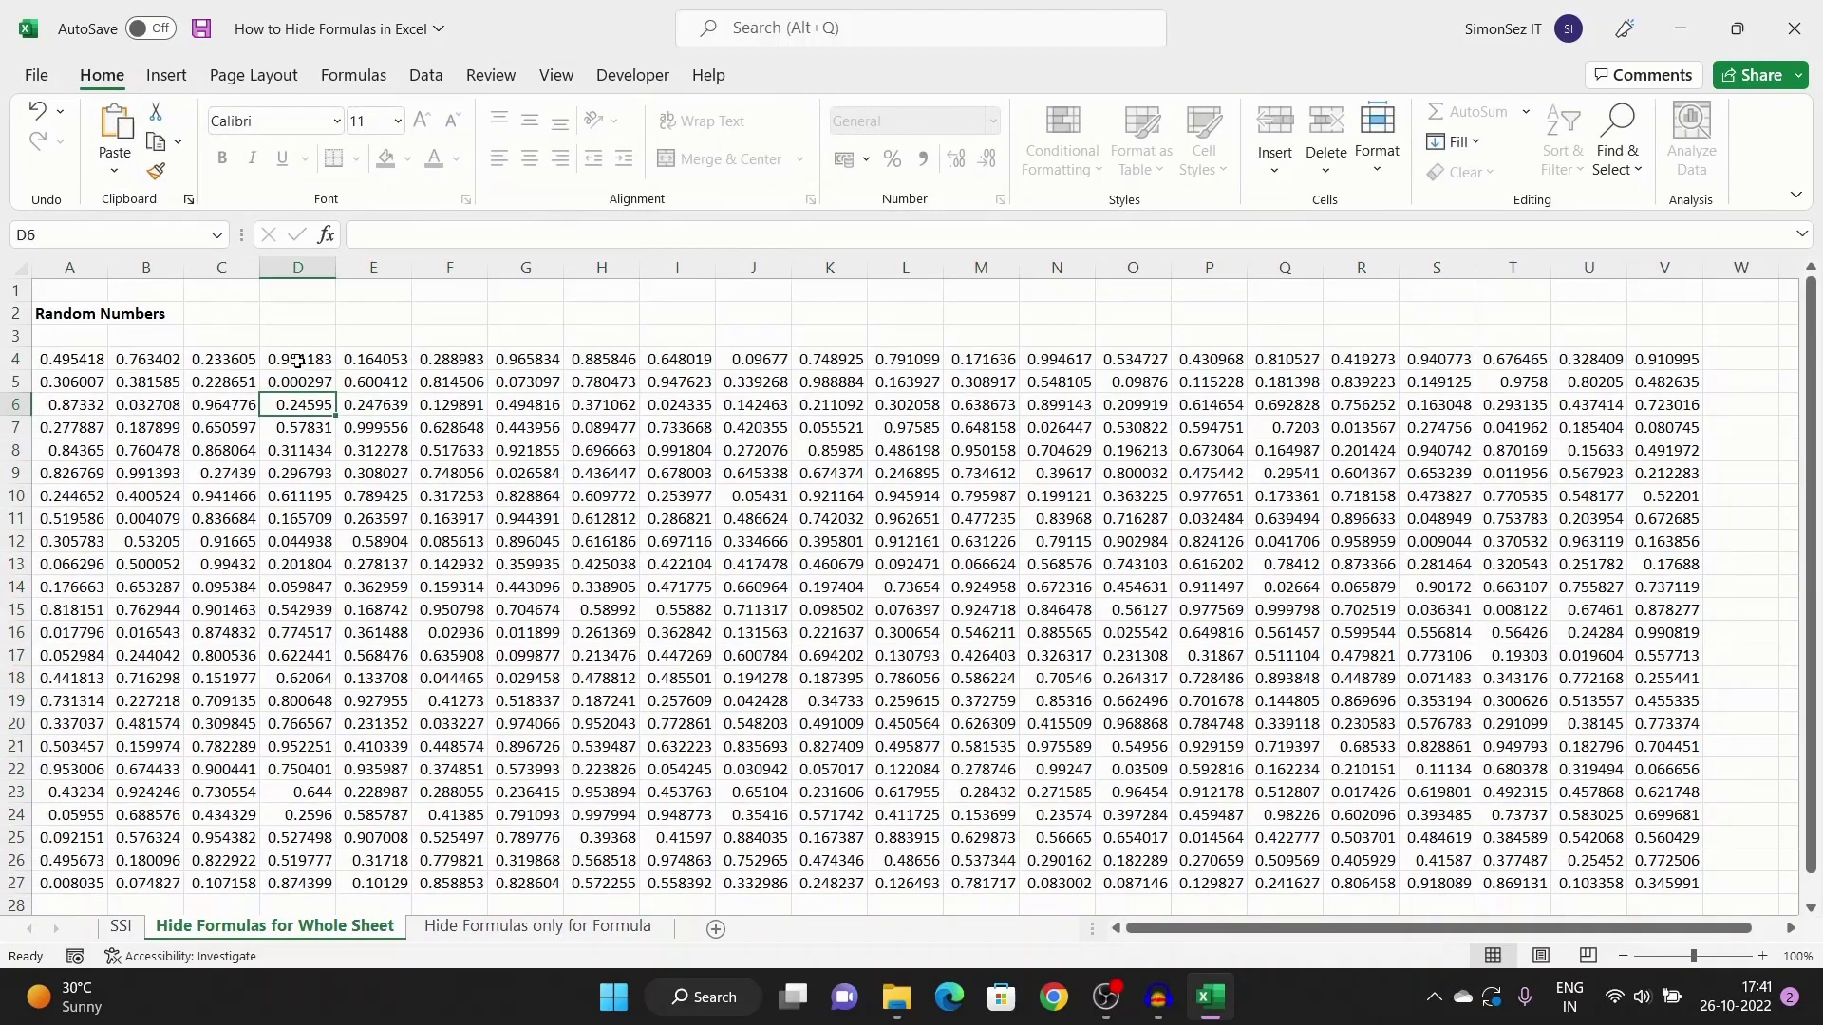
left_click(298, 360)
left_click(741, 642)
left_click(442, 498)
left_click(146, 565)
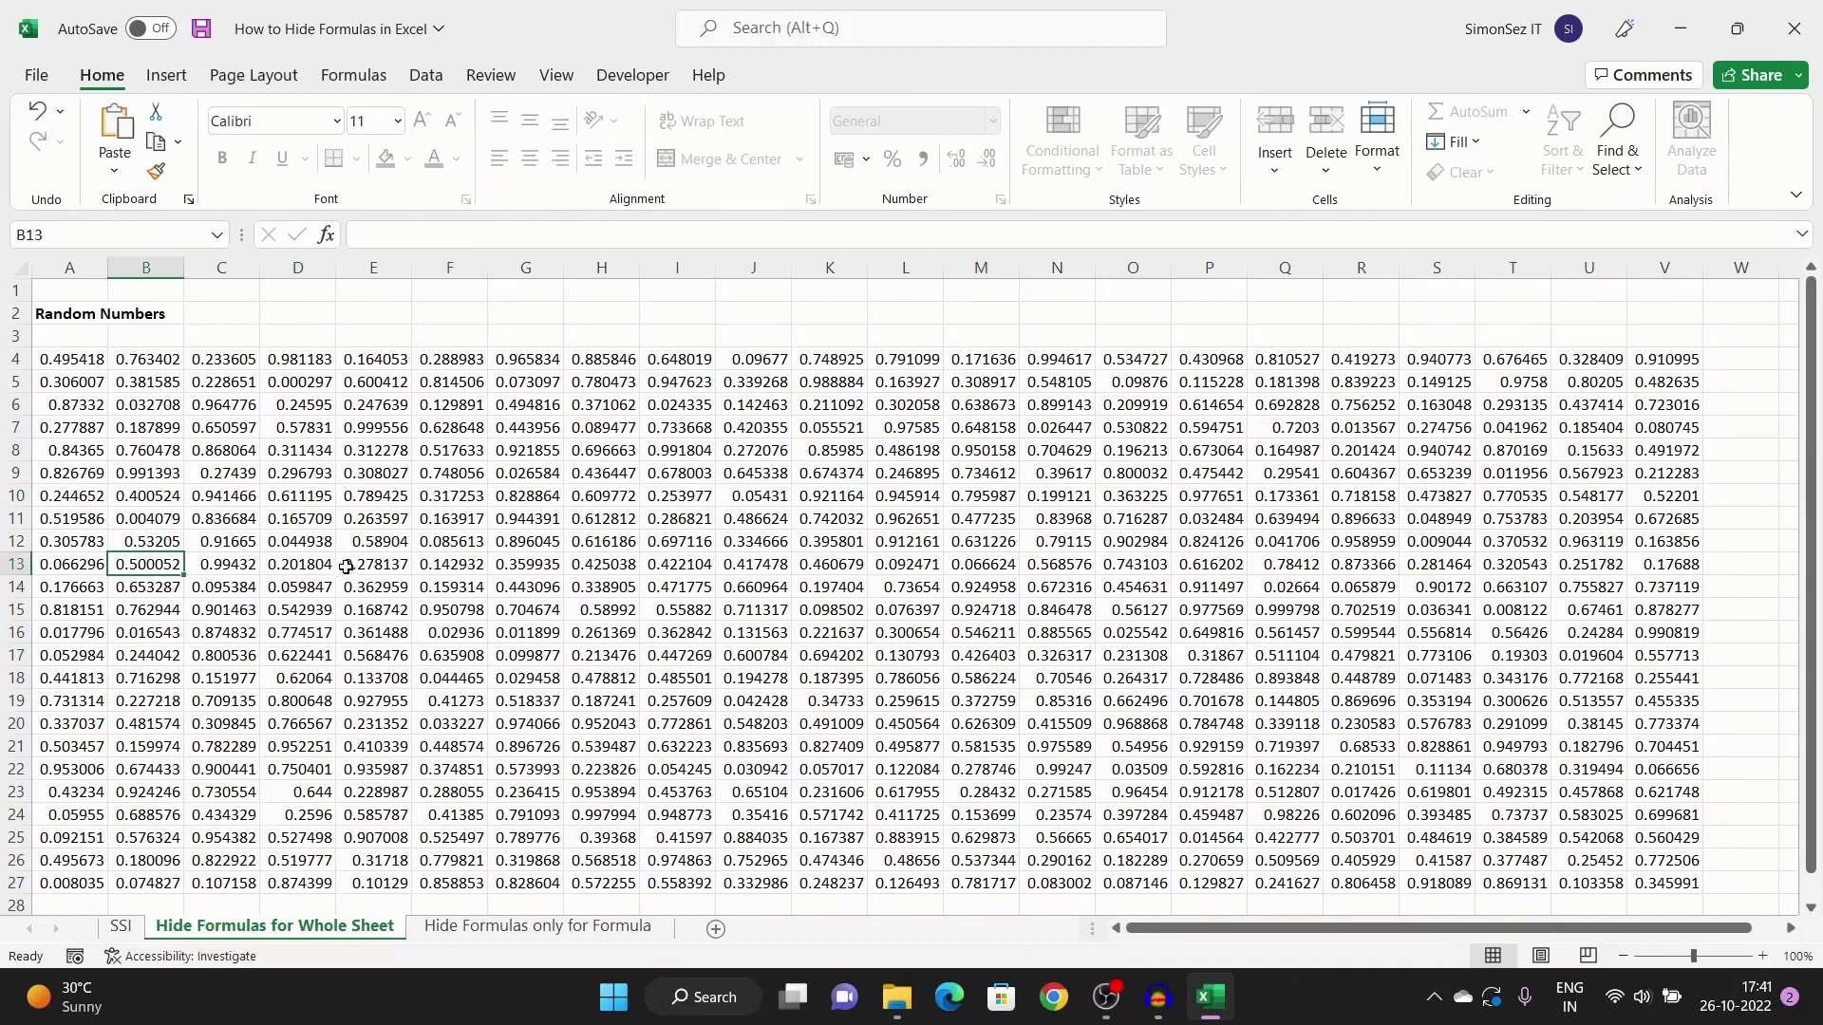
- Try editing E13, dismiss the protection warning, and go to the 'Hide Formulas only for Formula' sheet
double_click(348, 566)
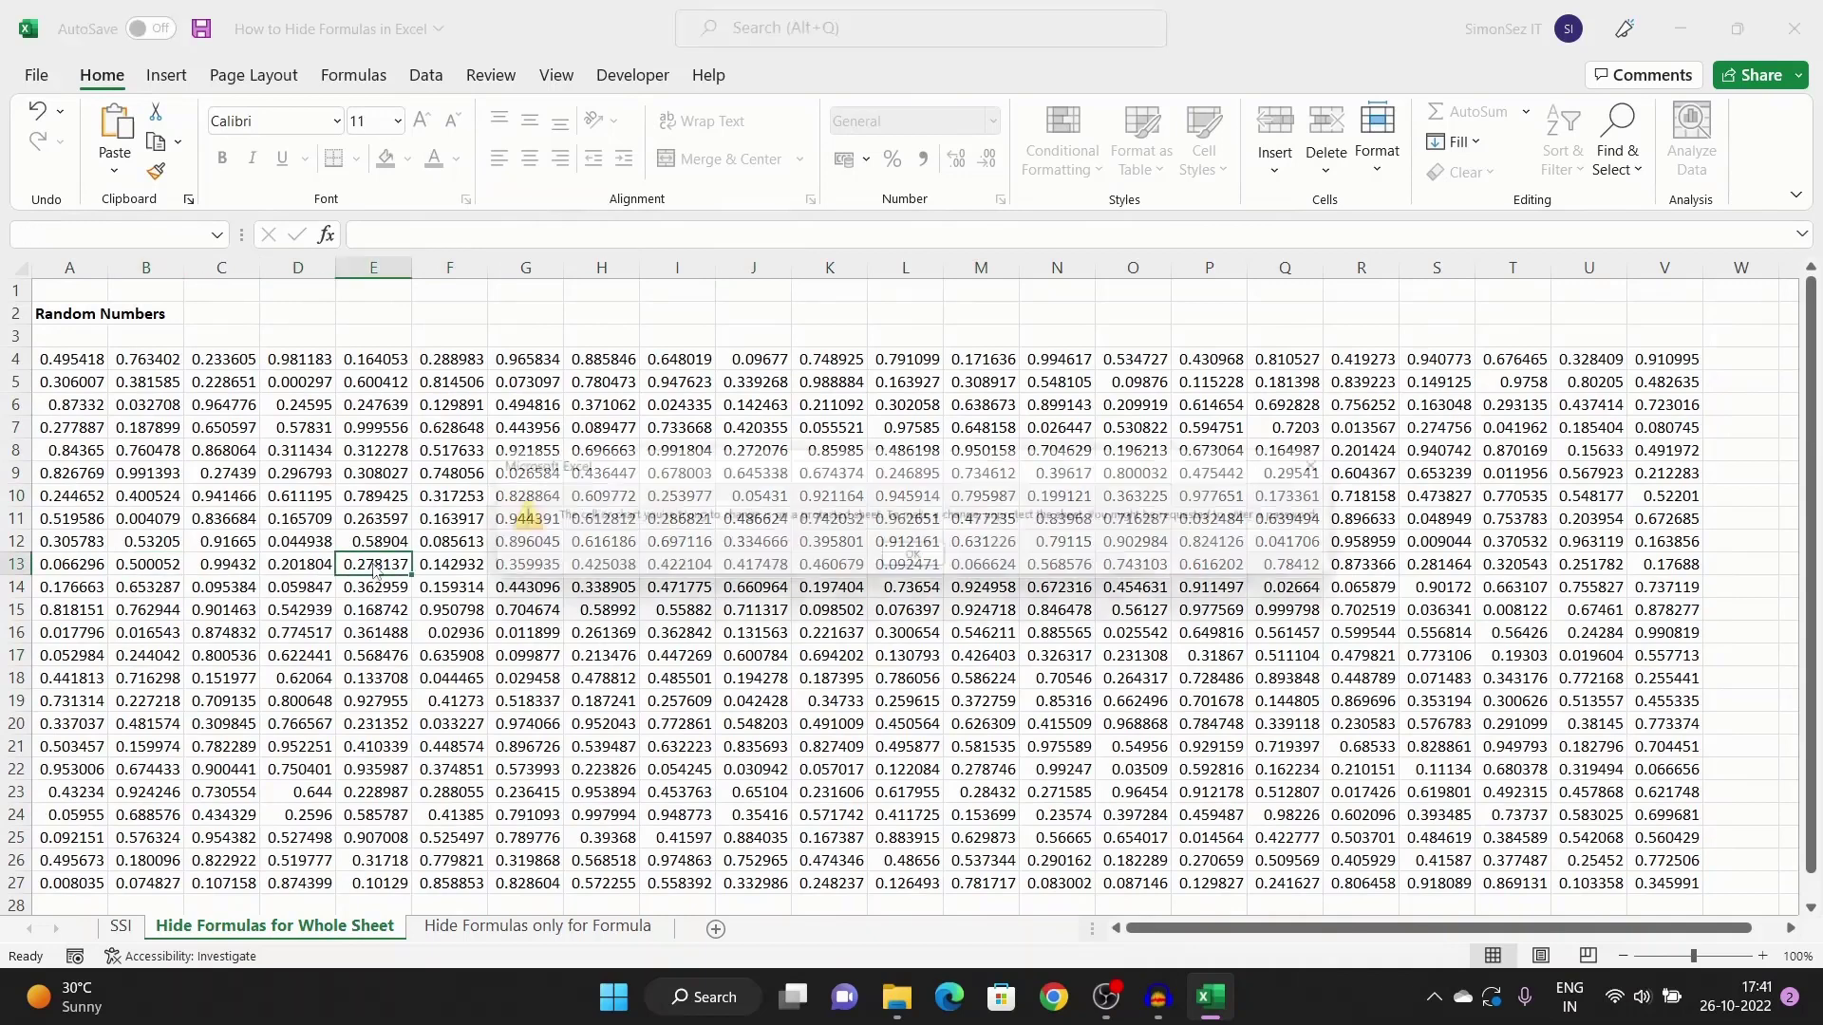
left_click(935, 564)
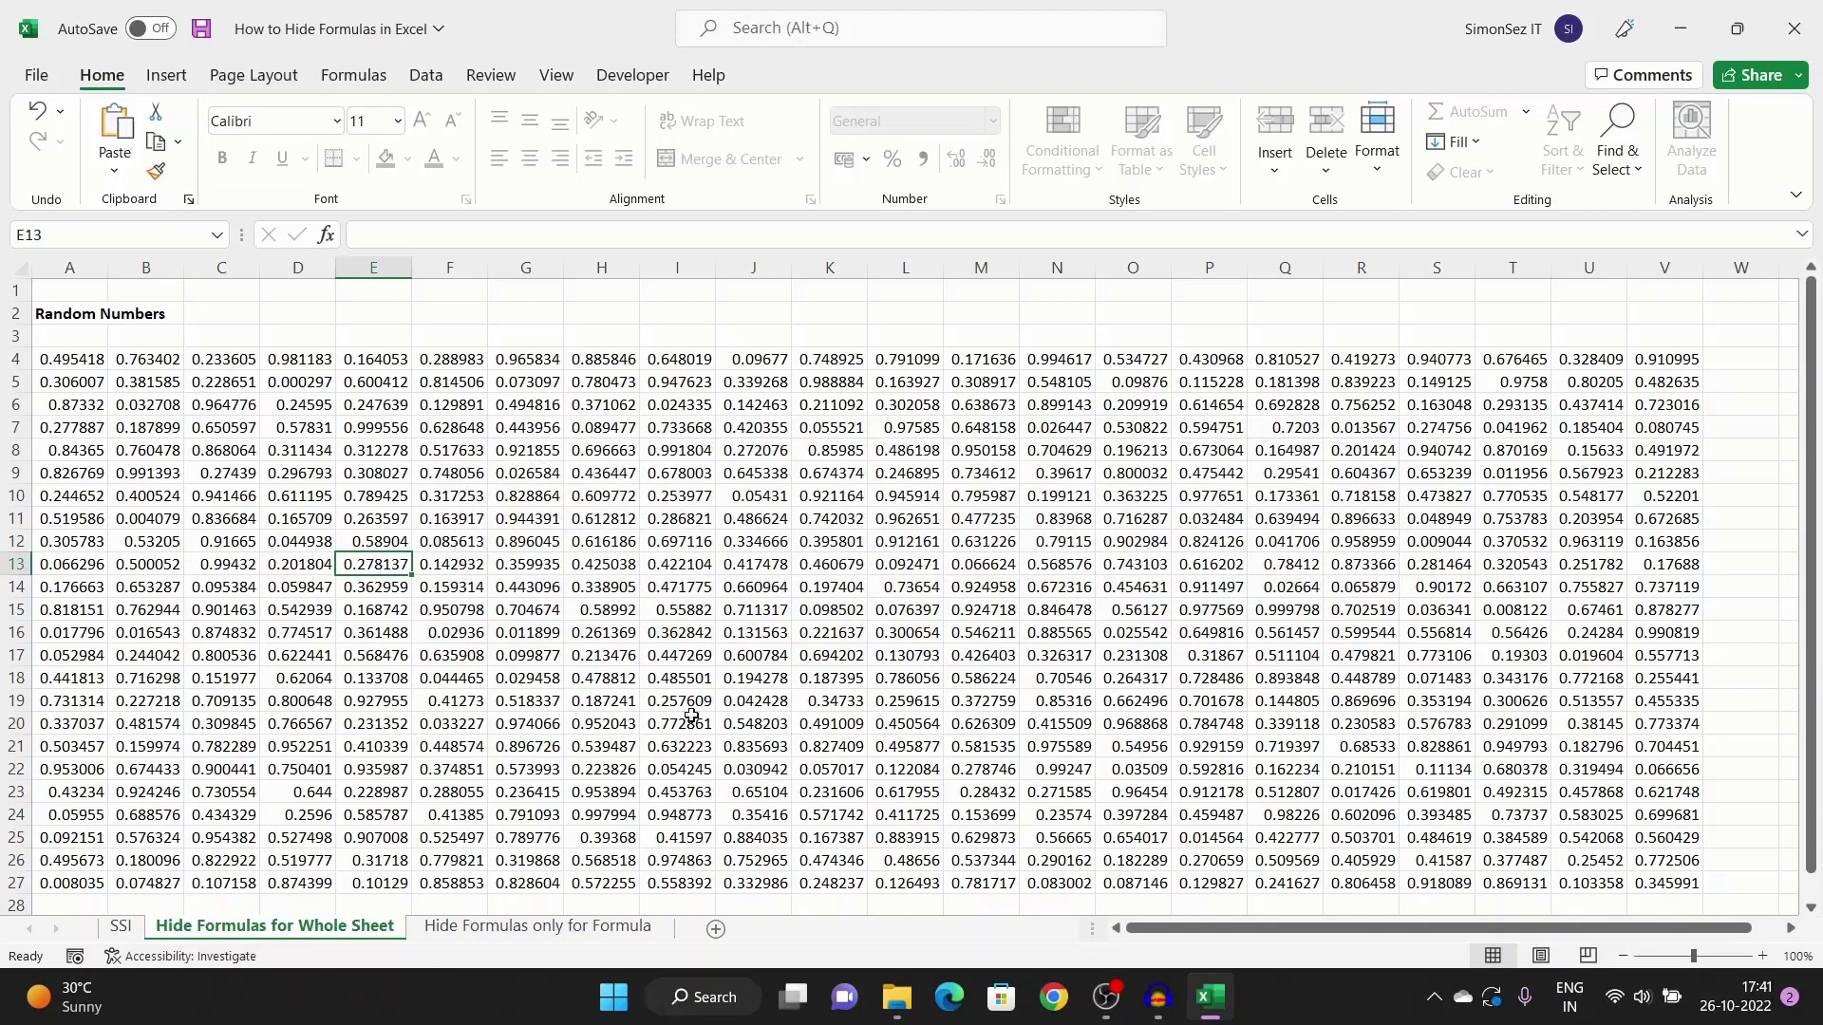
left_click(502, 929)
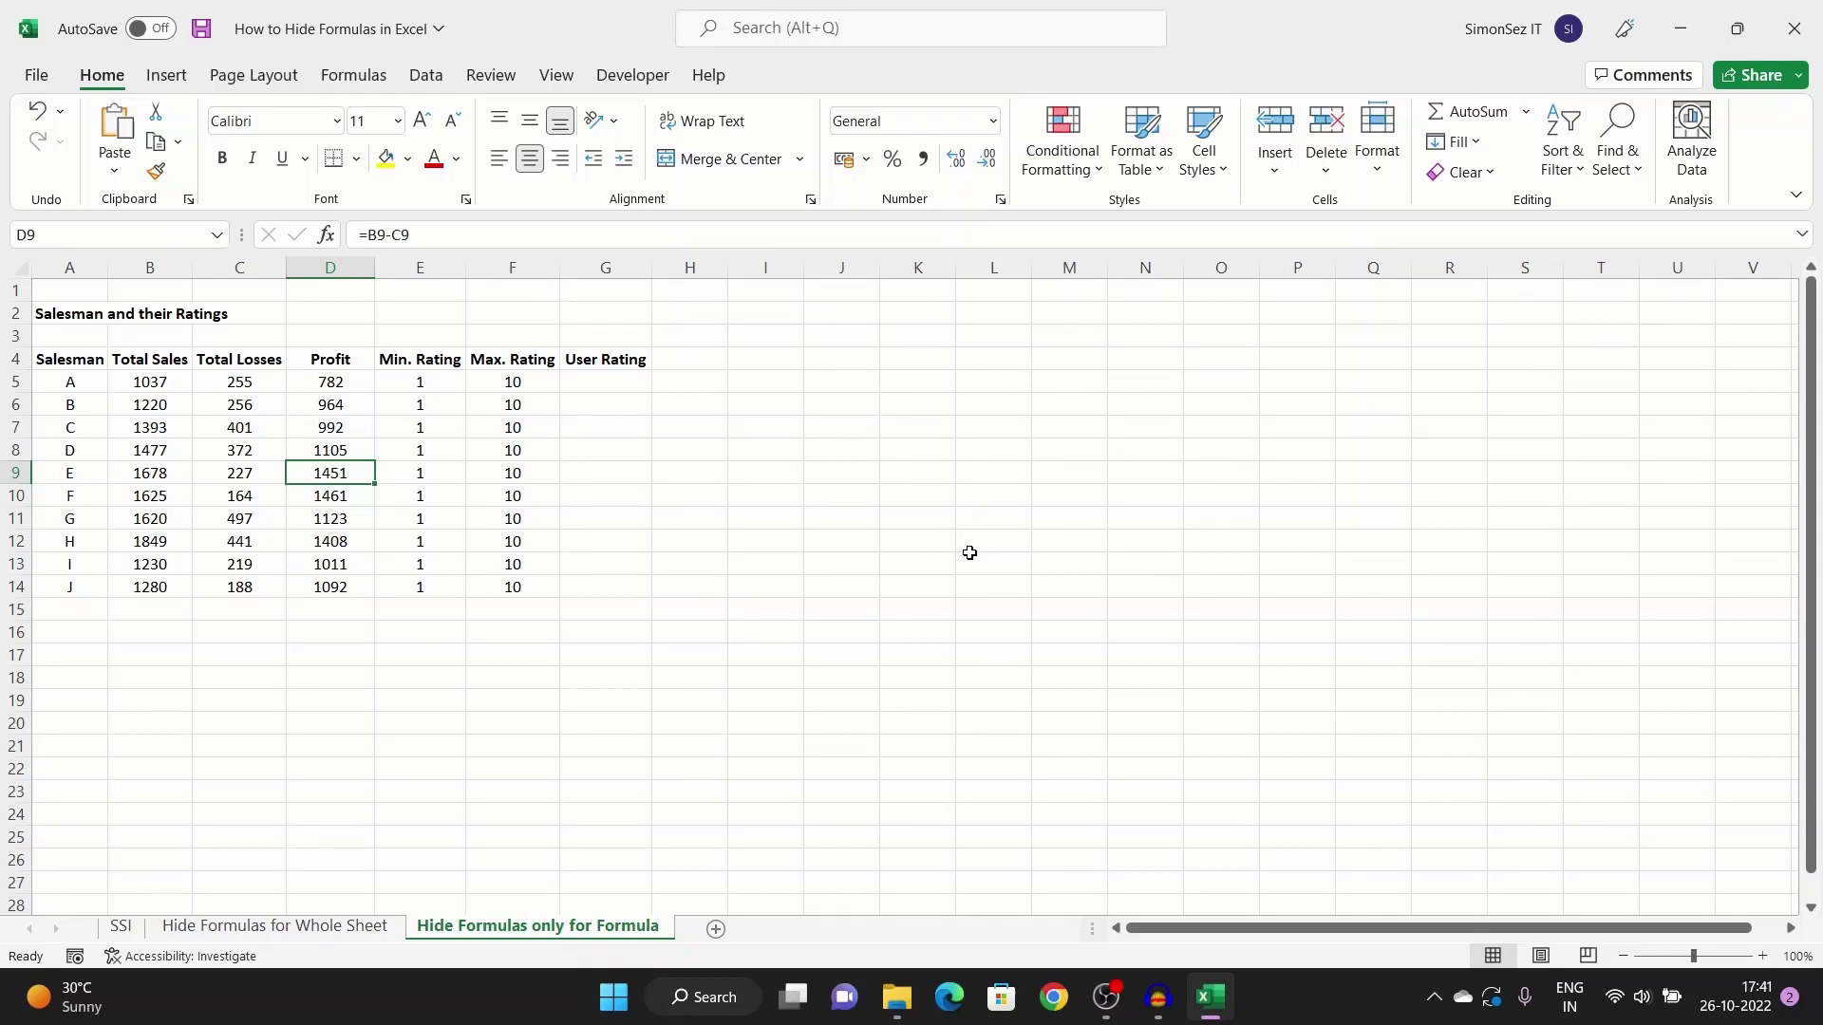
- Inspect cells C8 and D6 to see which cells hold the Profit formula
left_click(240, 450)
left_click(309, 448)
left_click(312, 407)
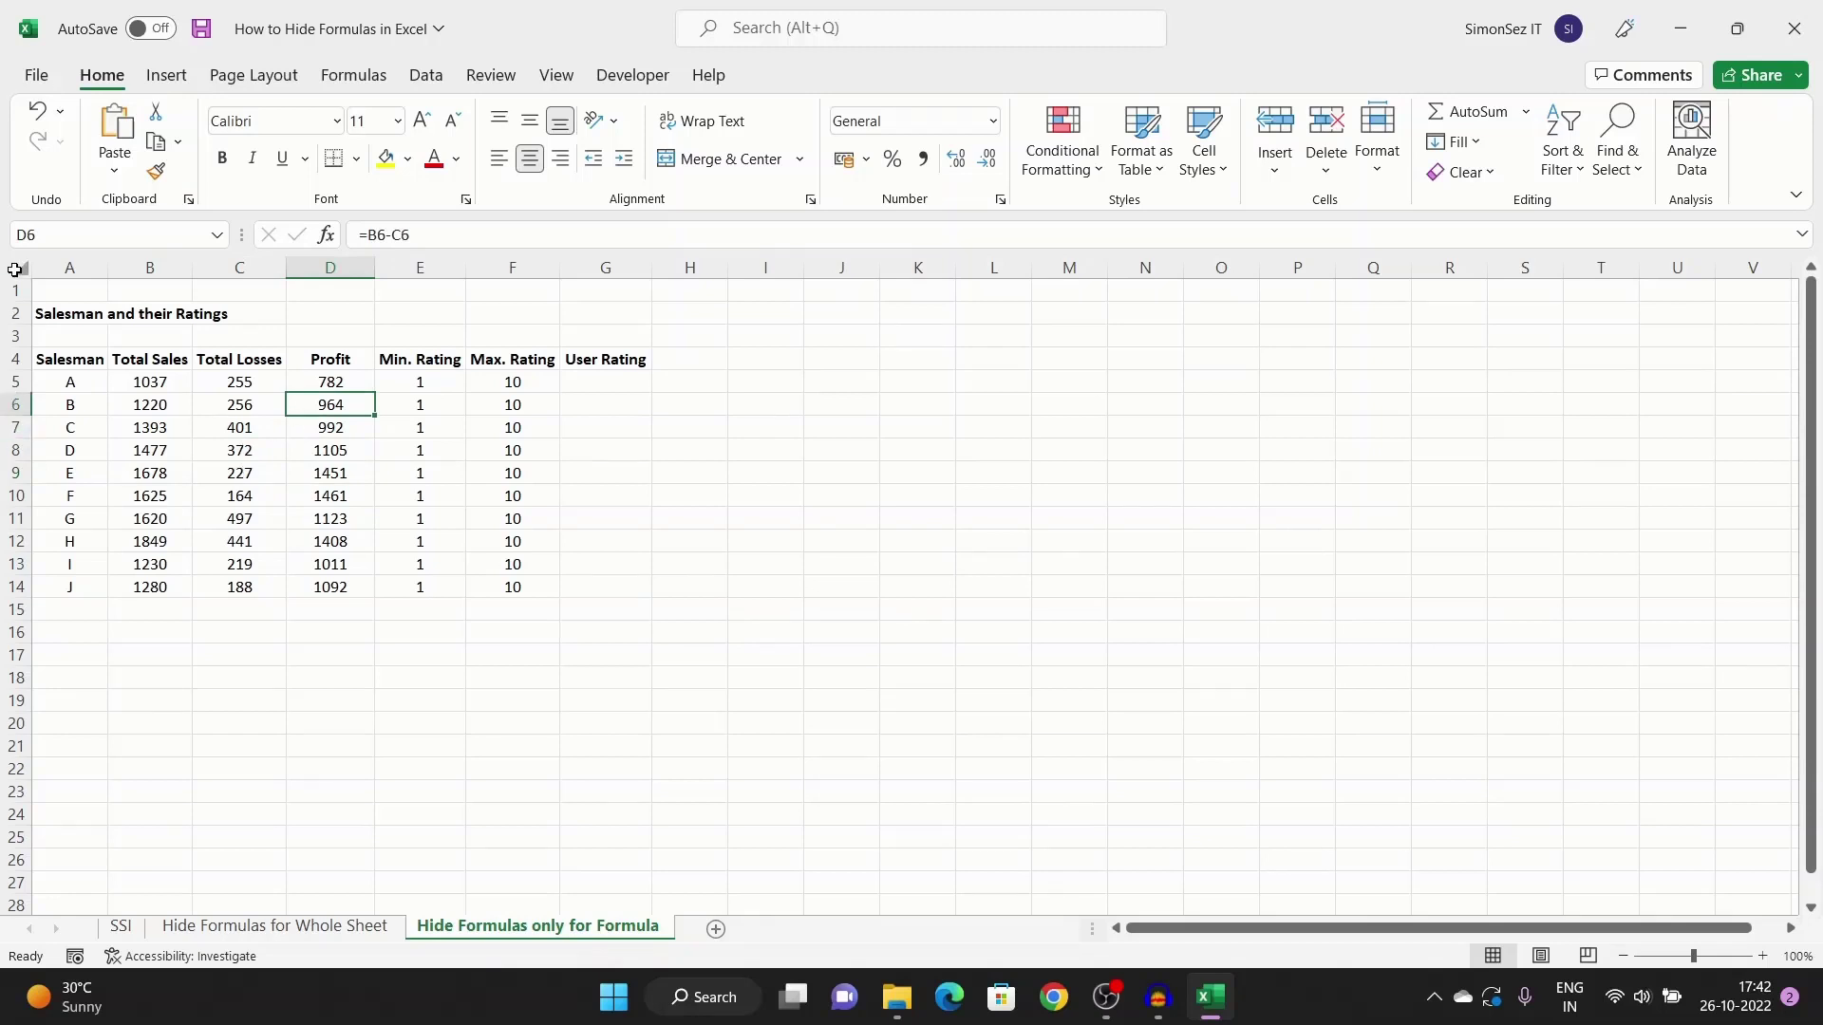
- Select the whole sheet, then use Go To Special > Formulas to select the Profit cells
key("ctrl+a")
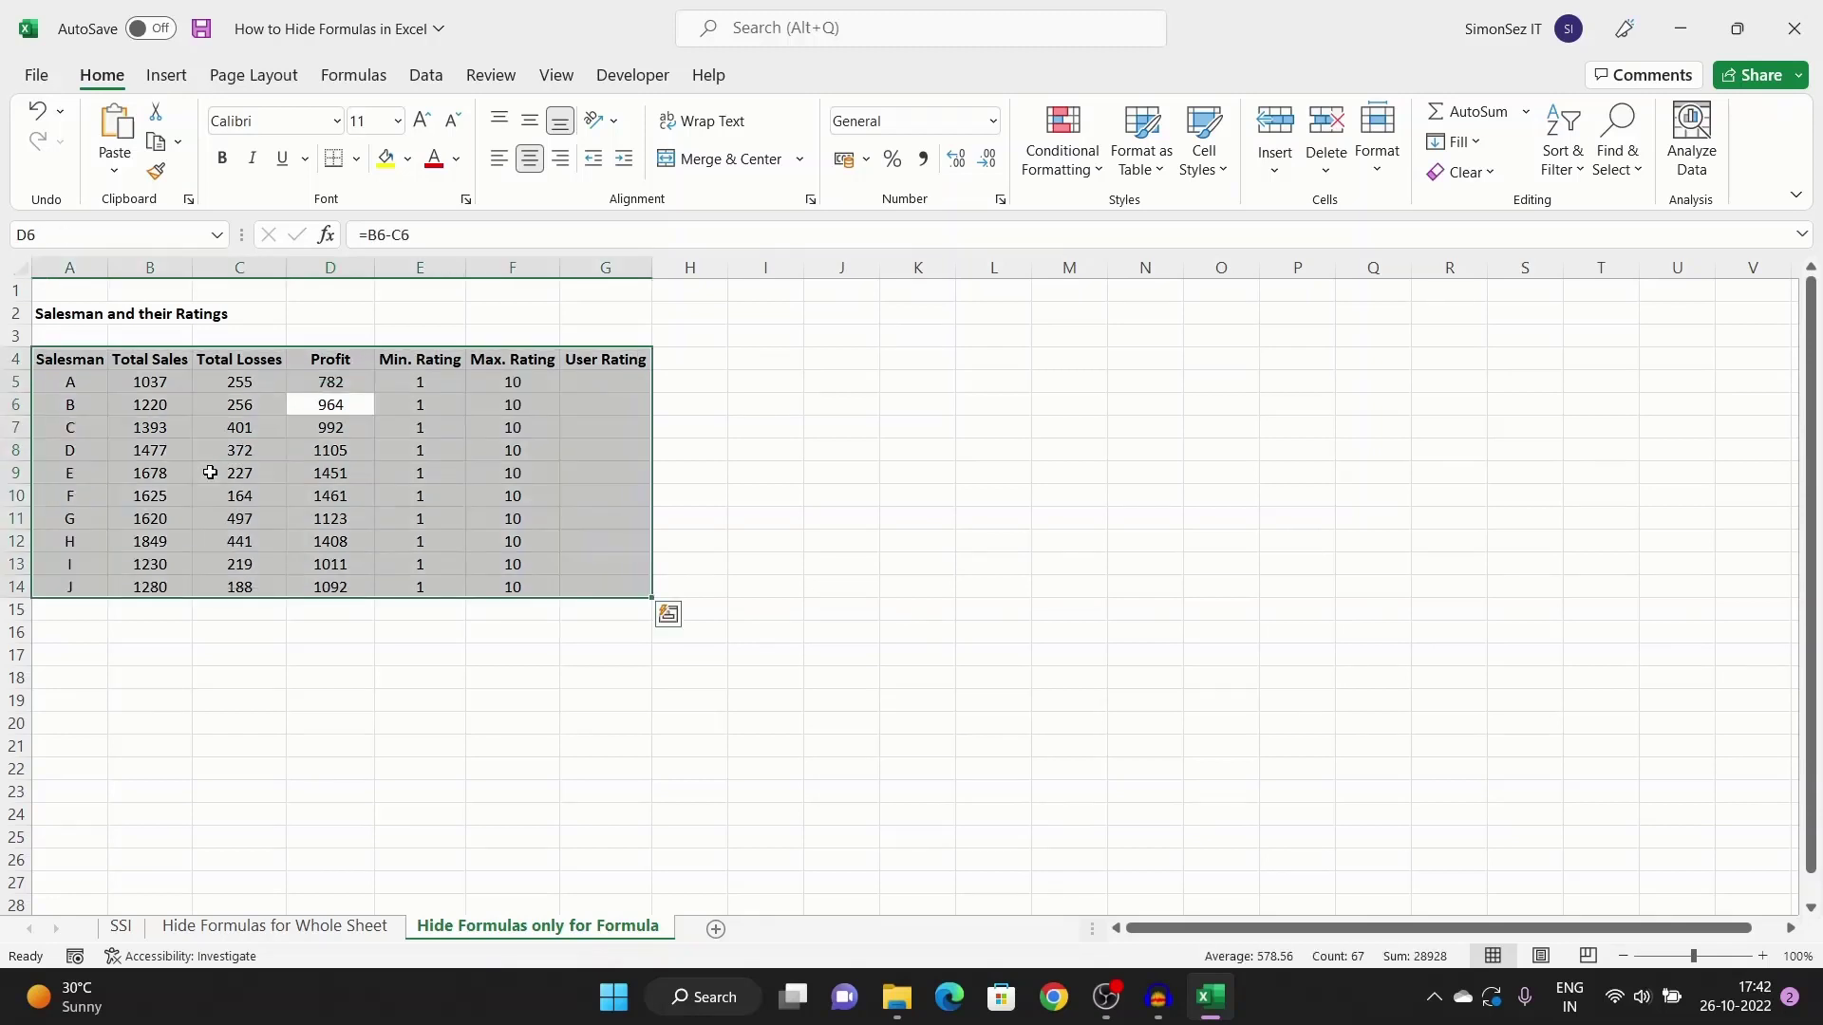
key("ctrl+a")
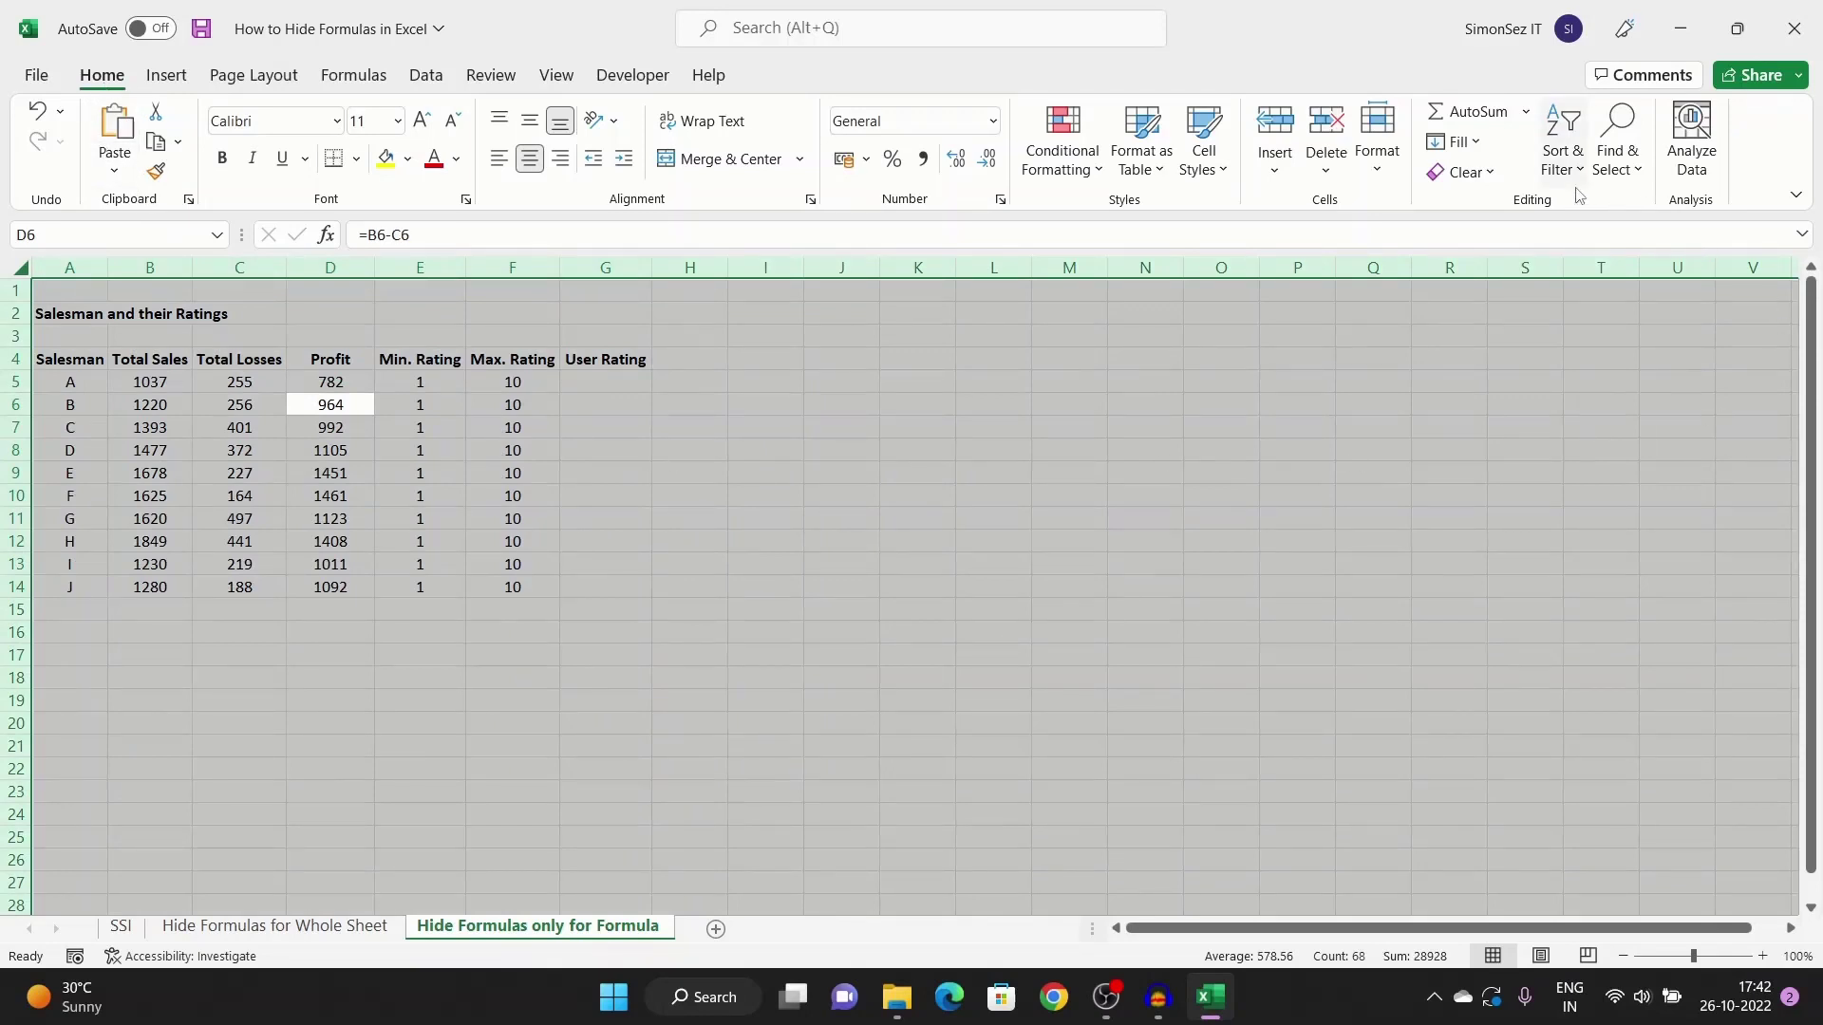
left_click(1617, 168)
left_click(1694, 292)
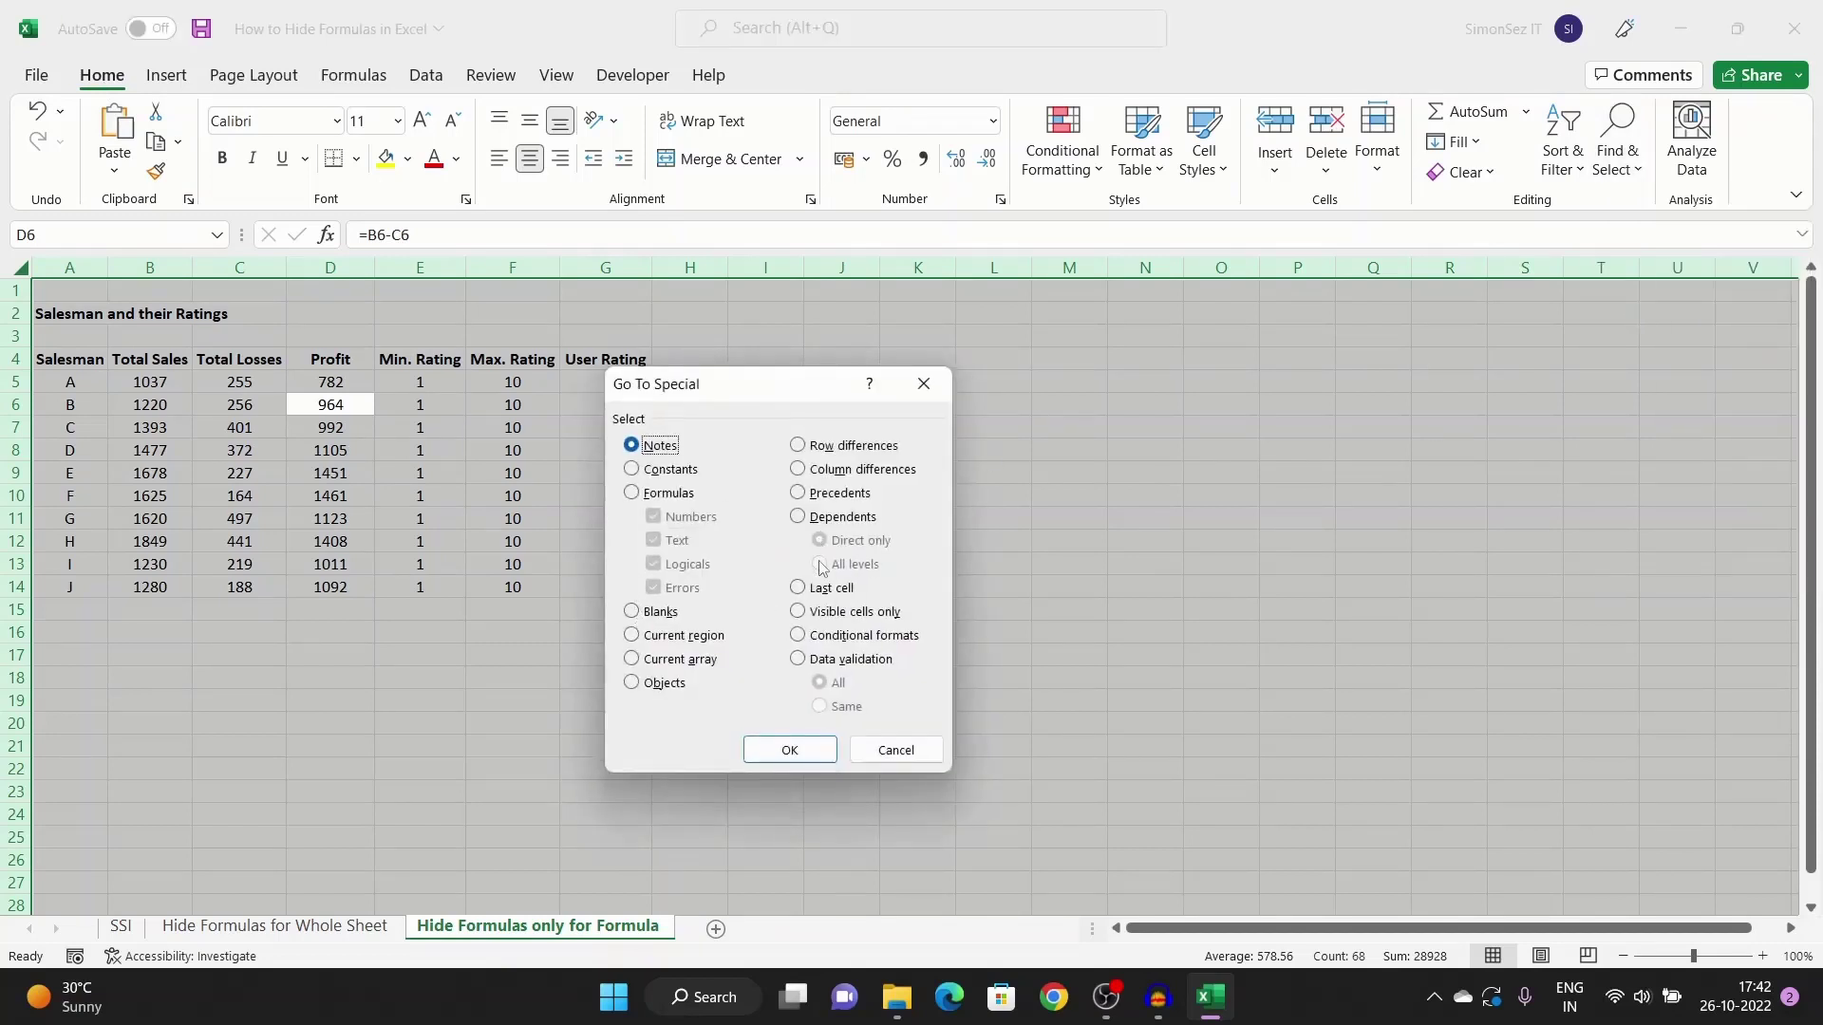
left_click(630, 493)
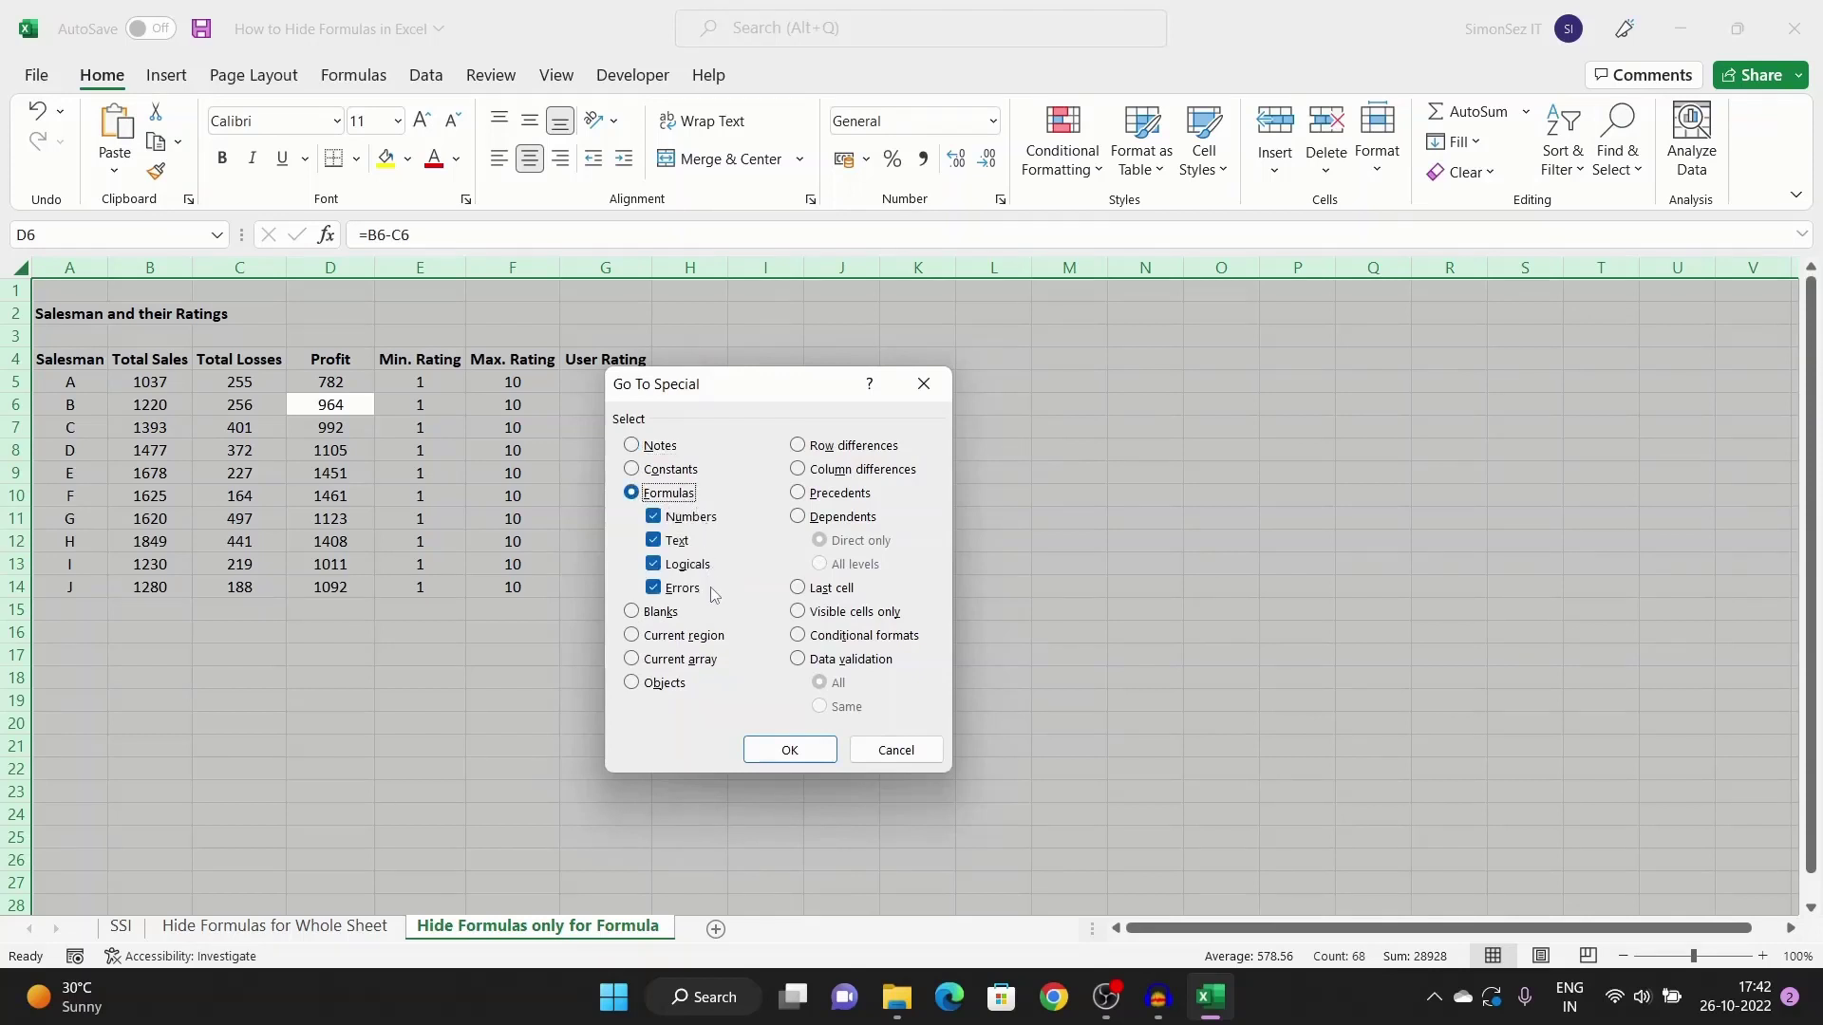
left_click(790, 751)
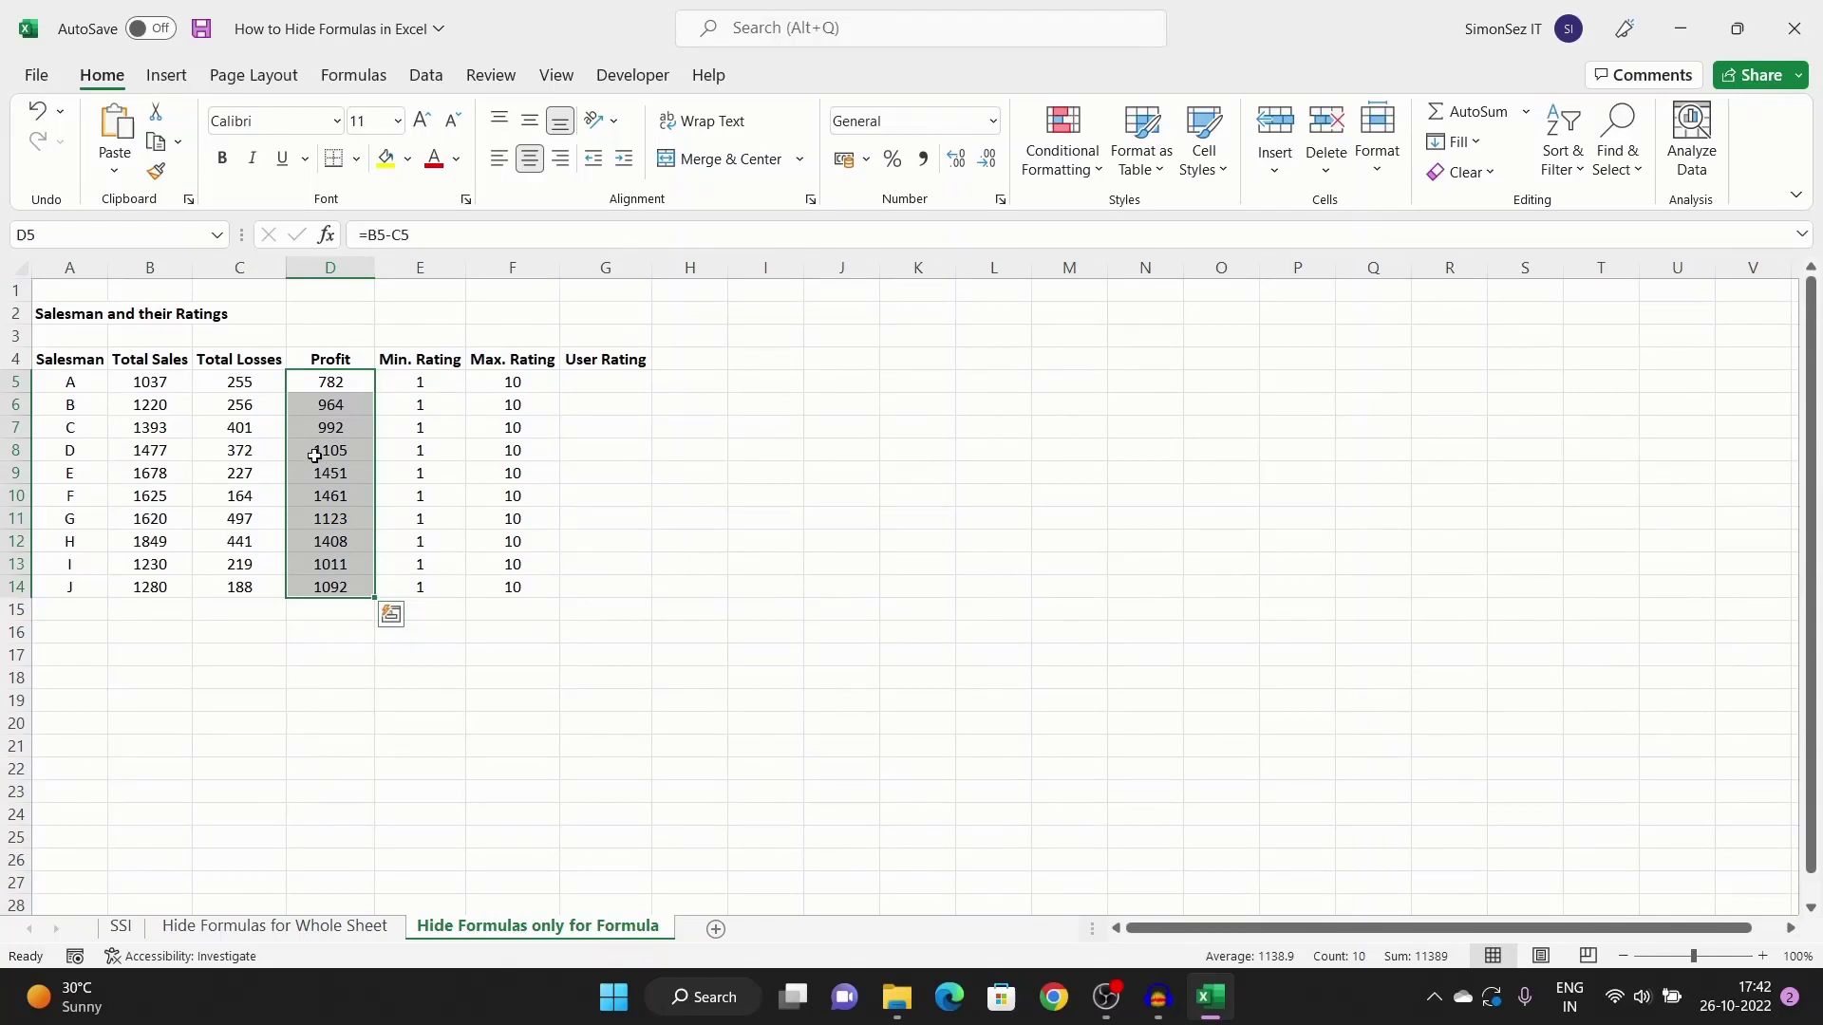
- Confirm Locked and Hidden for the selected Profit cells D5:D14 in Format Cells
right_click(337, 442)
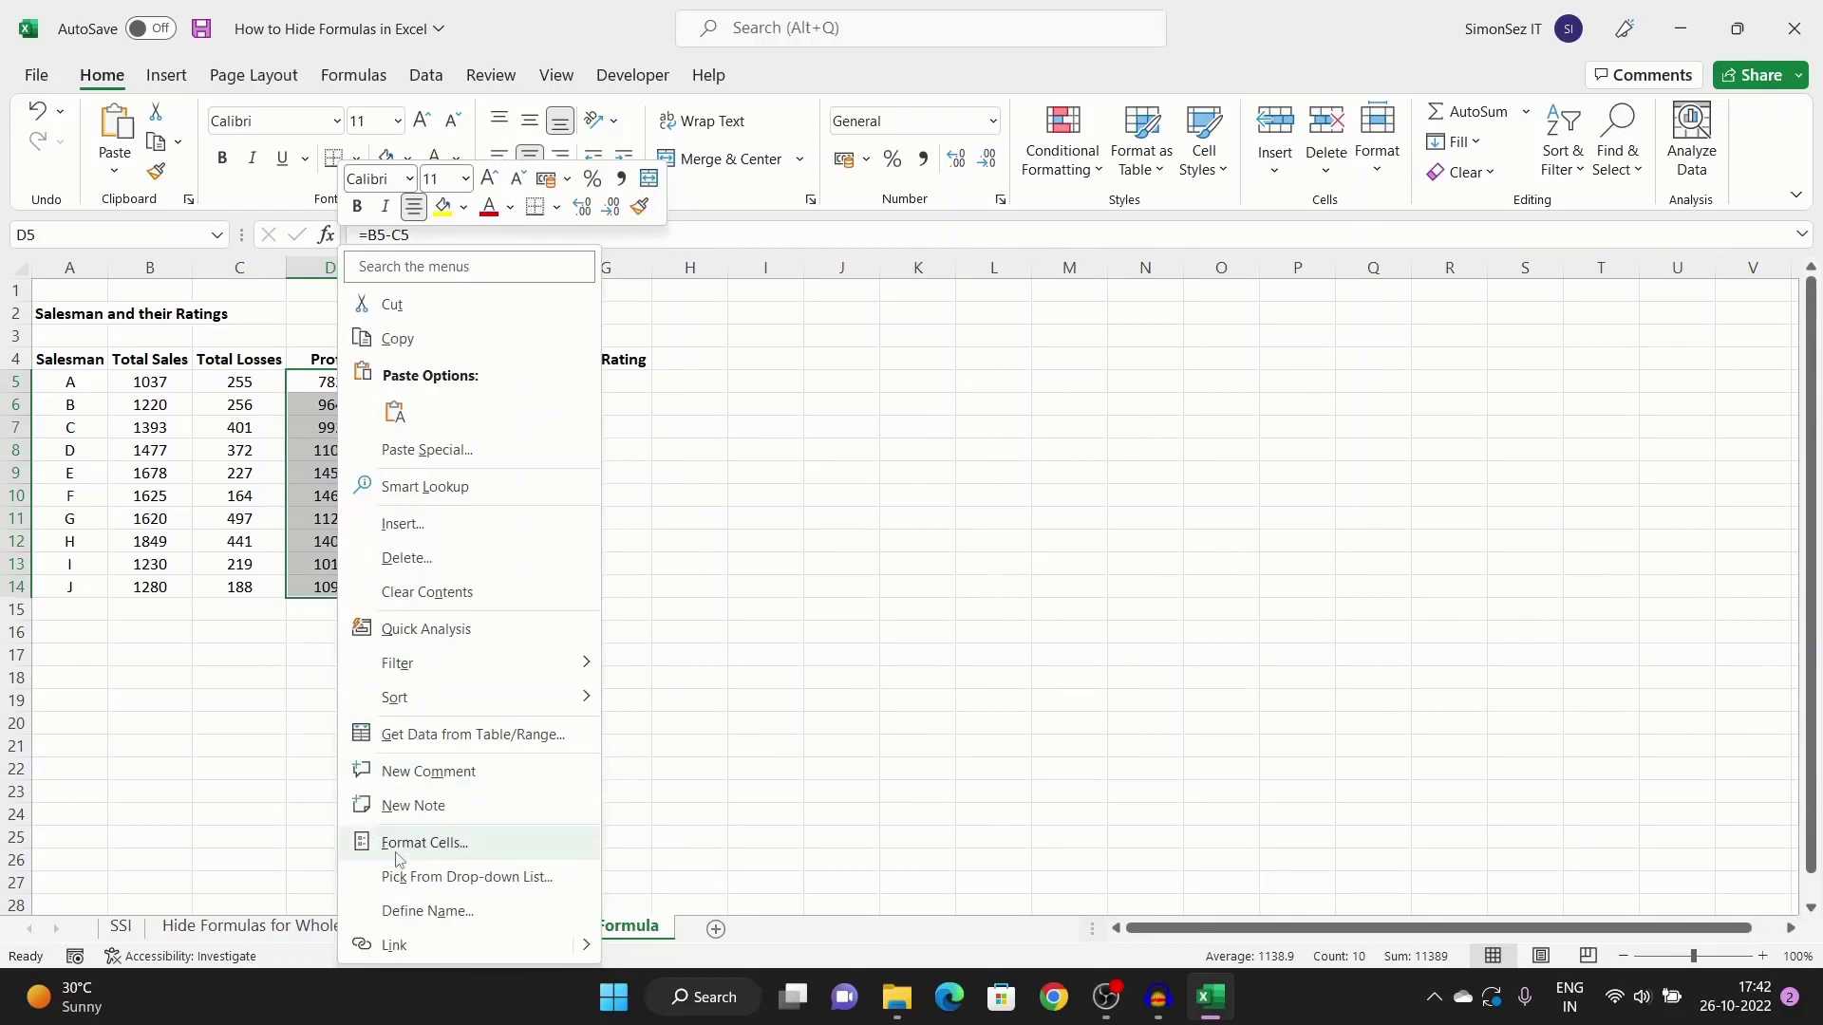
left_click(423, 842)
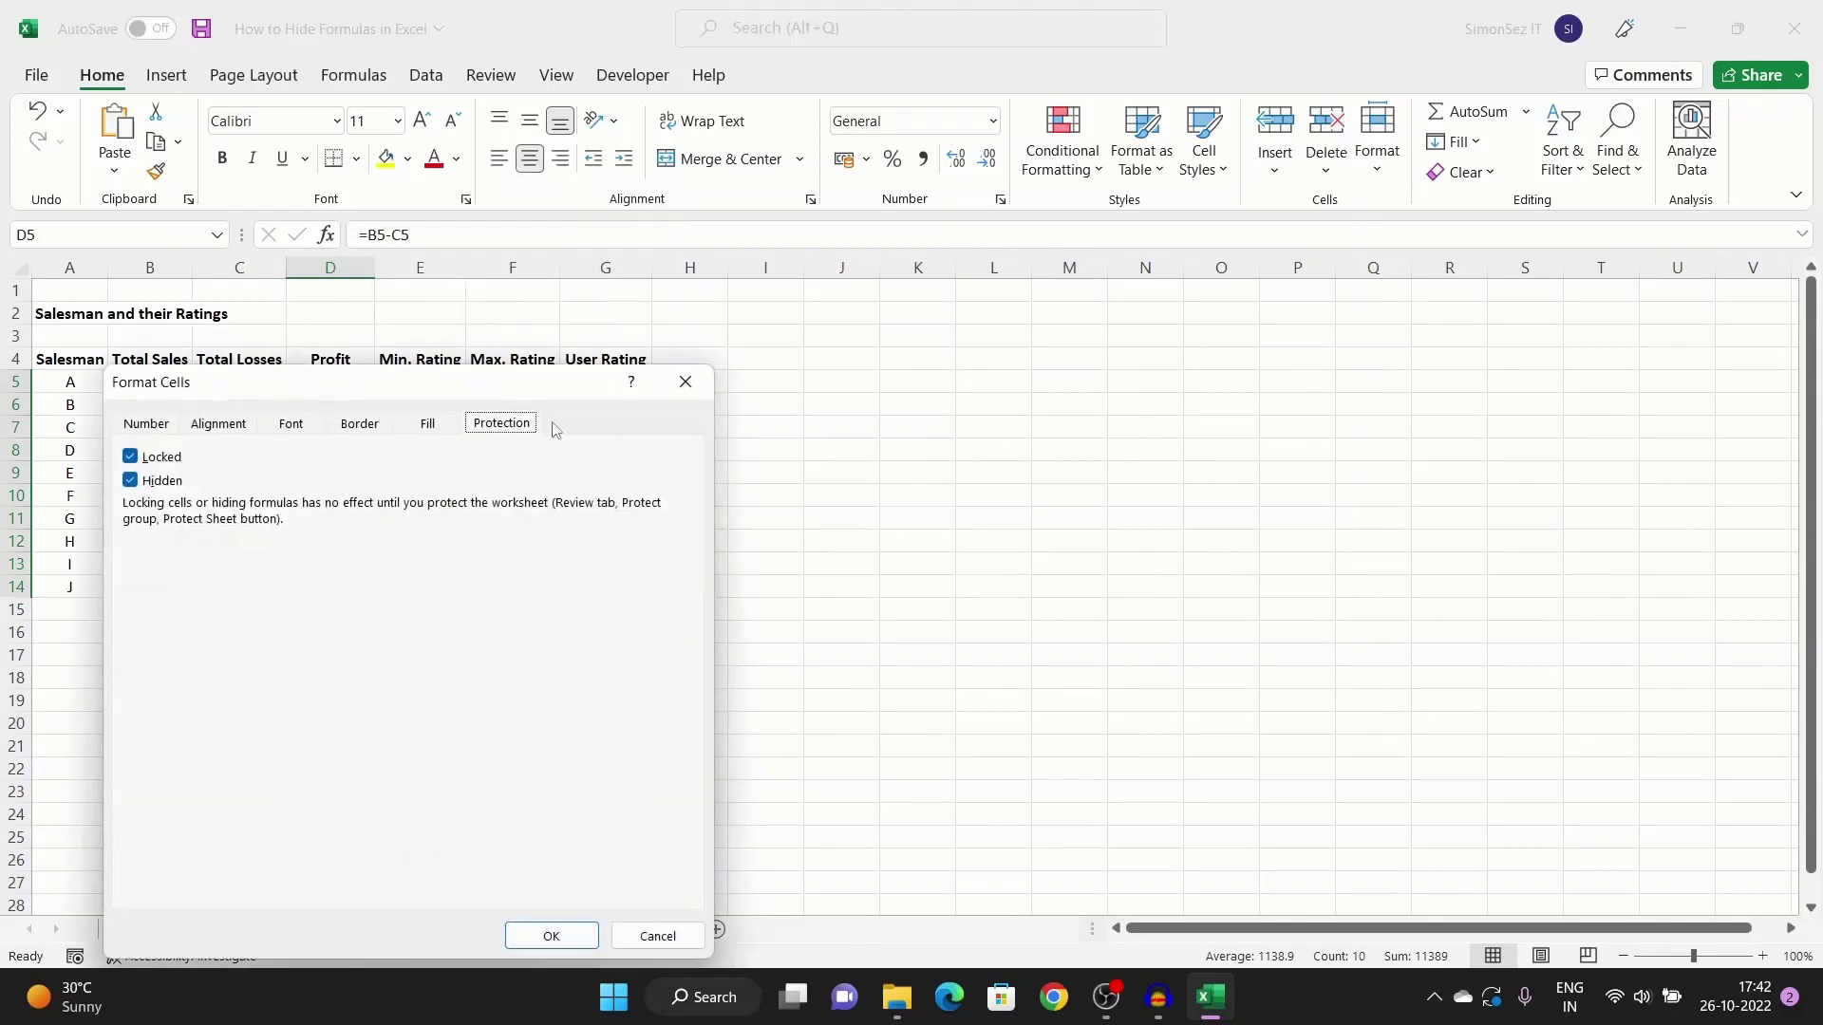
left_click_drag(555, 400, 900, 339)
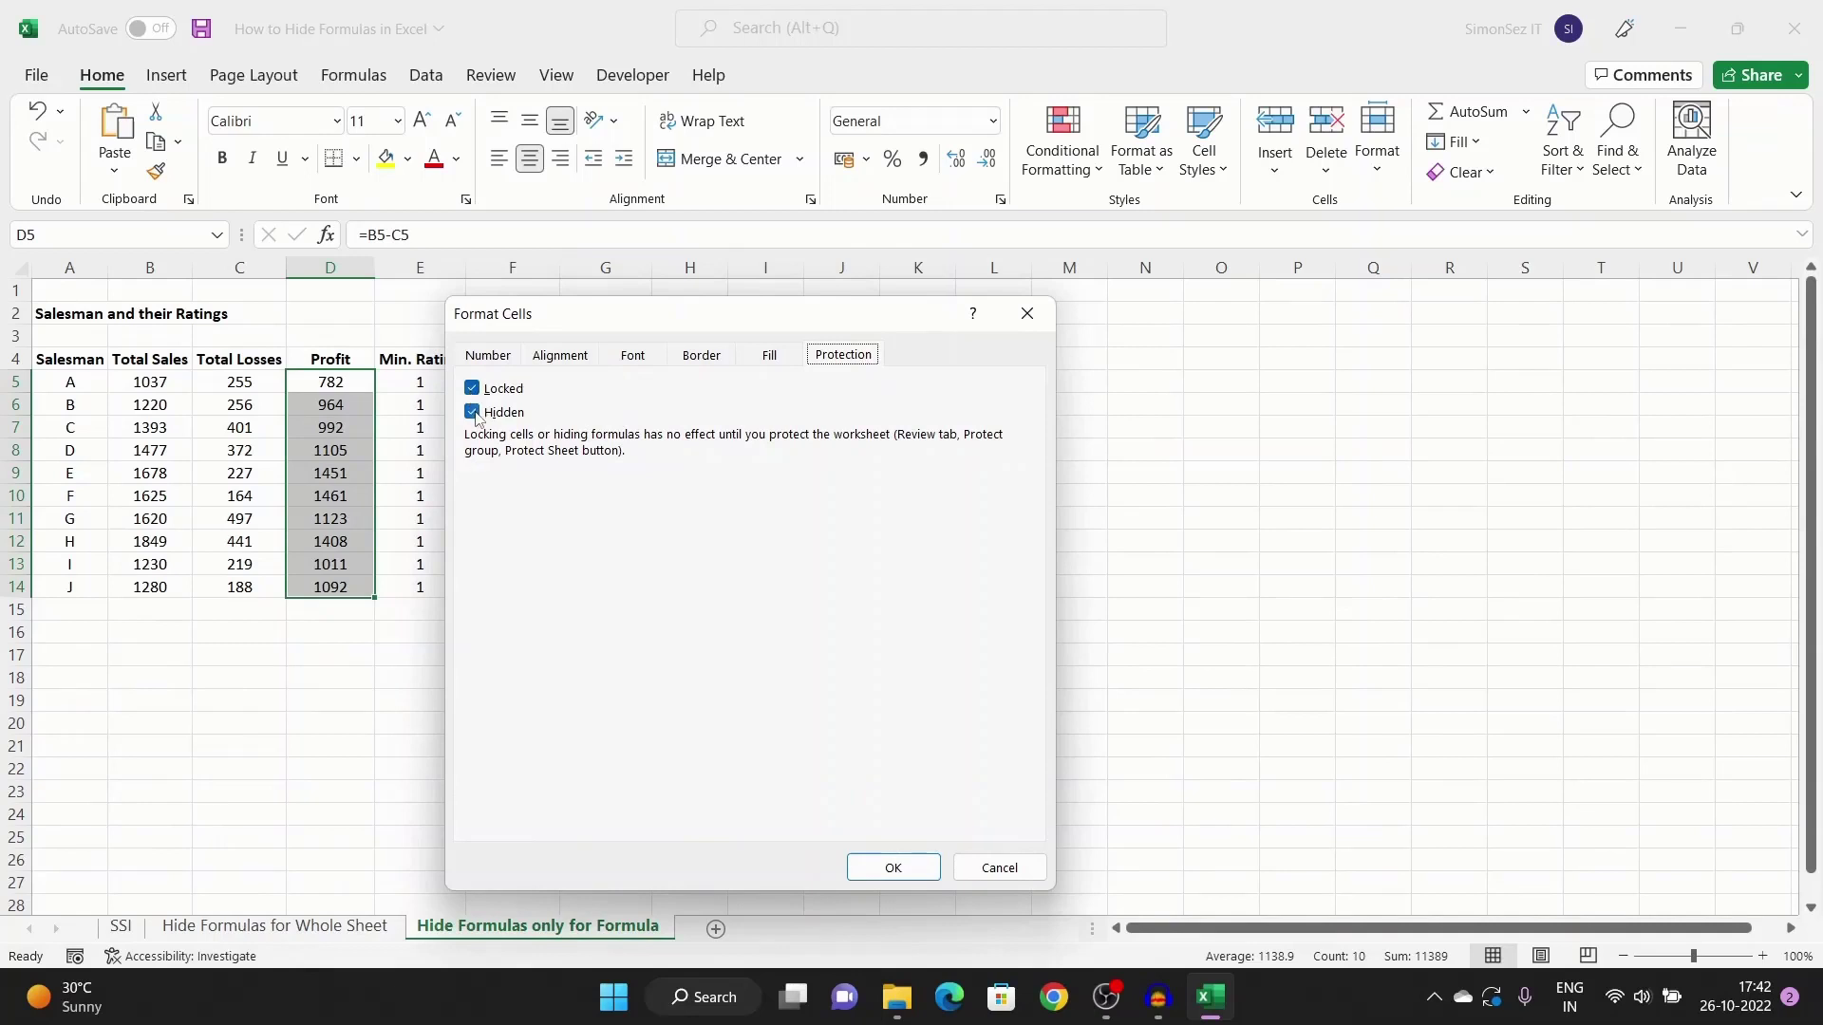
left_click(893, 868)
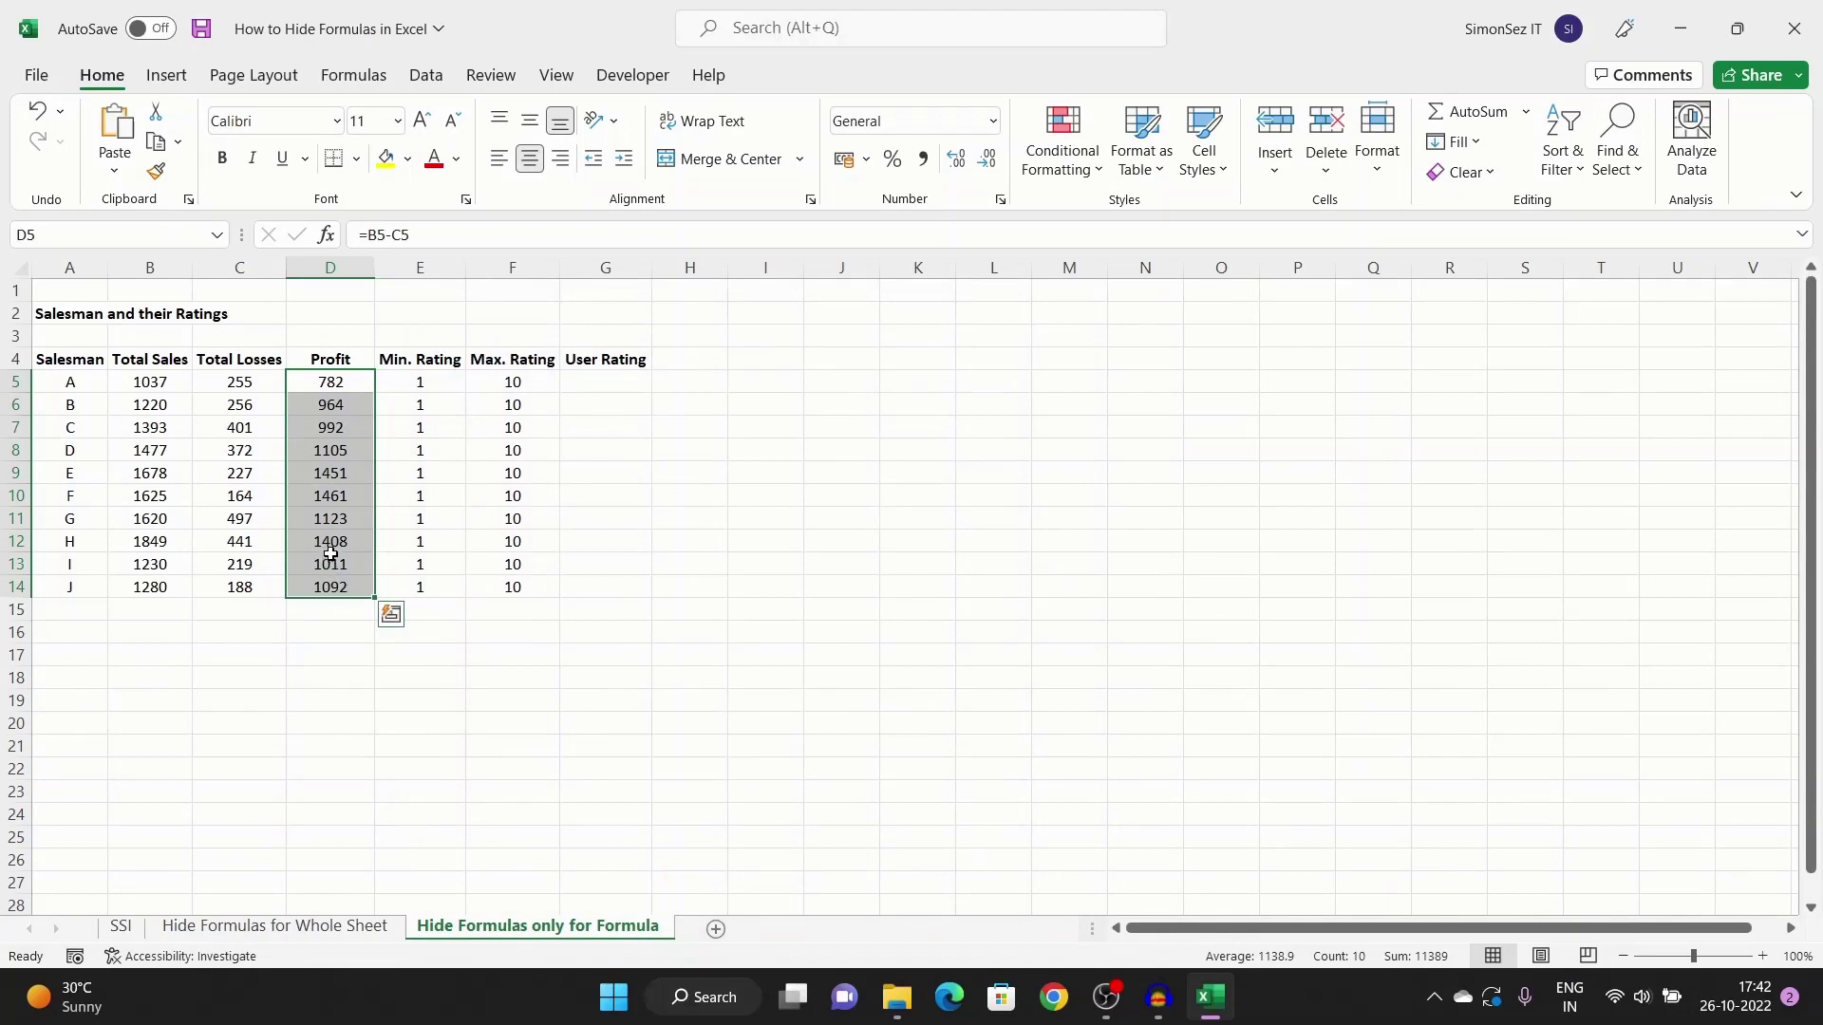
- Apply Protect Sheet to 'Hide Formulas only for Formula', keeping the default permissions
left_click(489, 74)
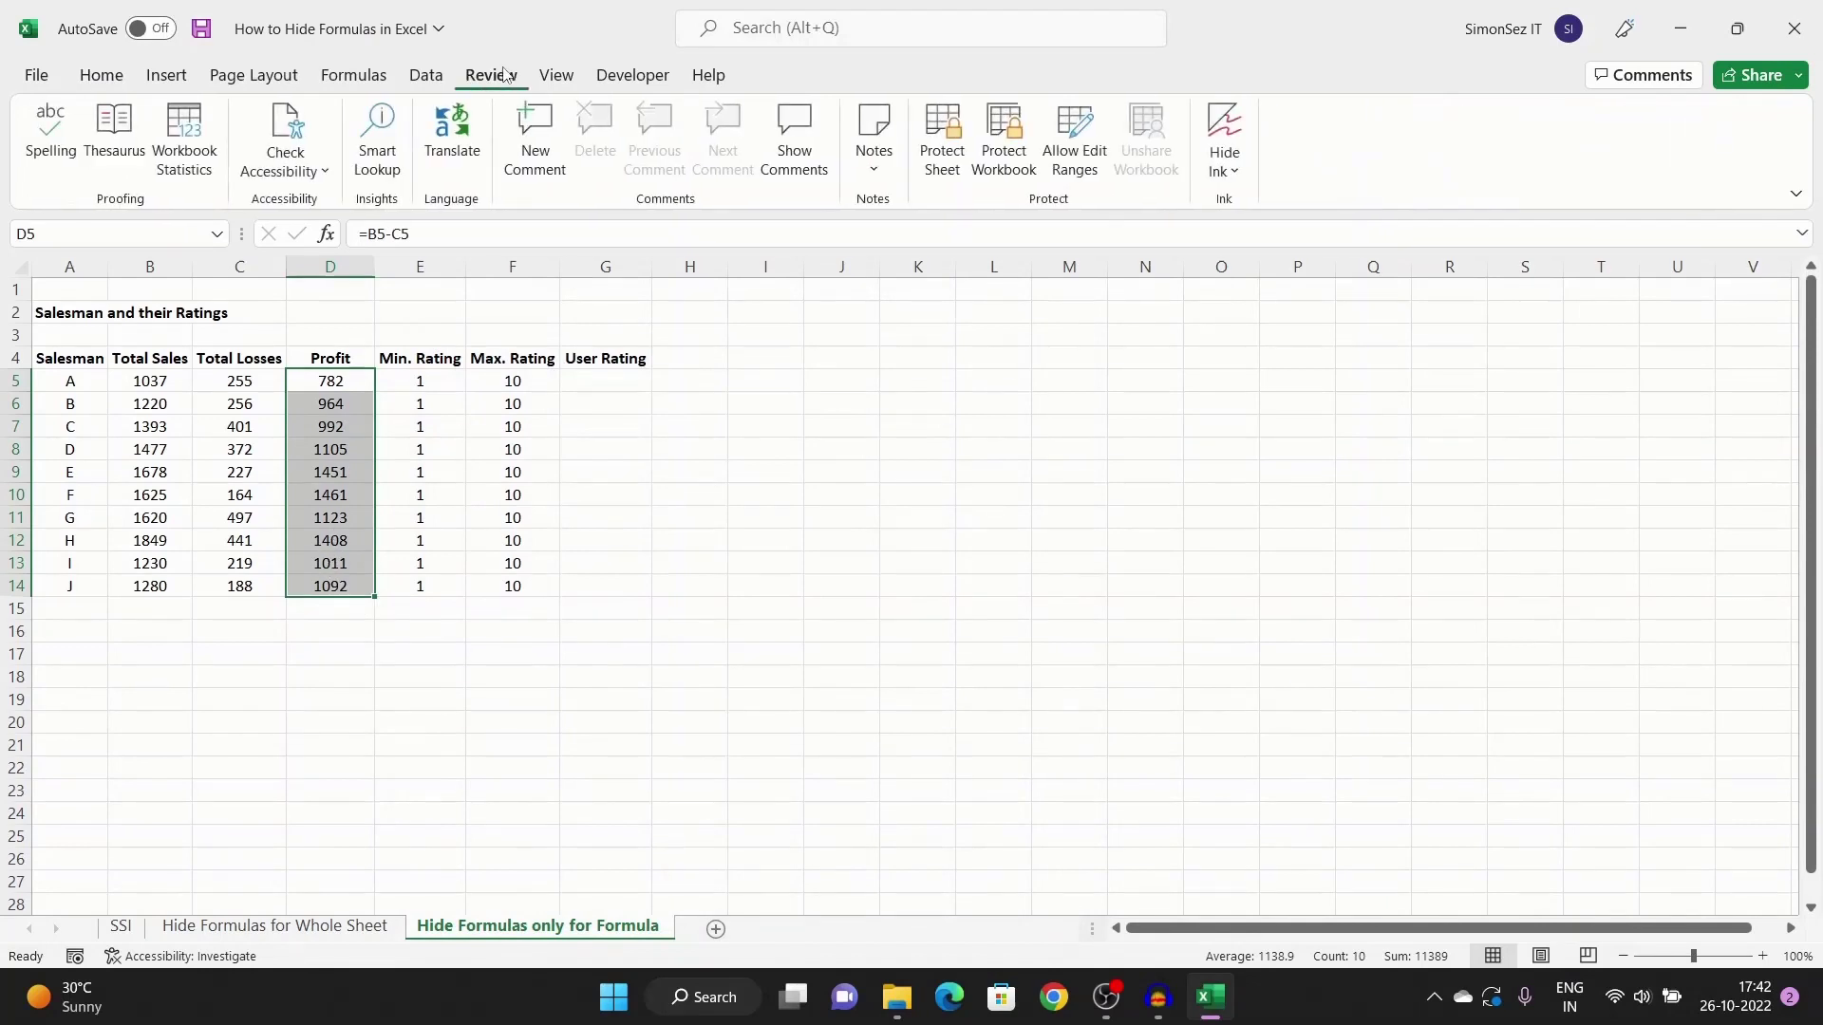
left_click(942, 150)
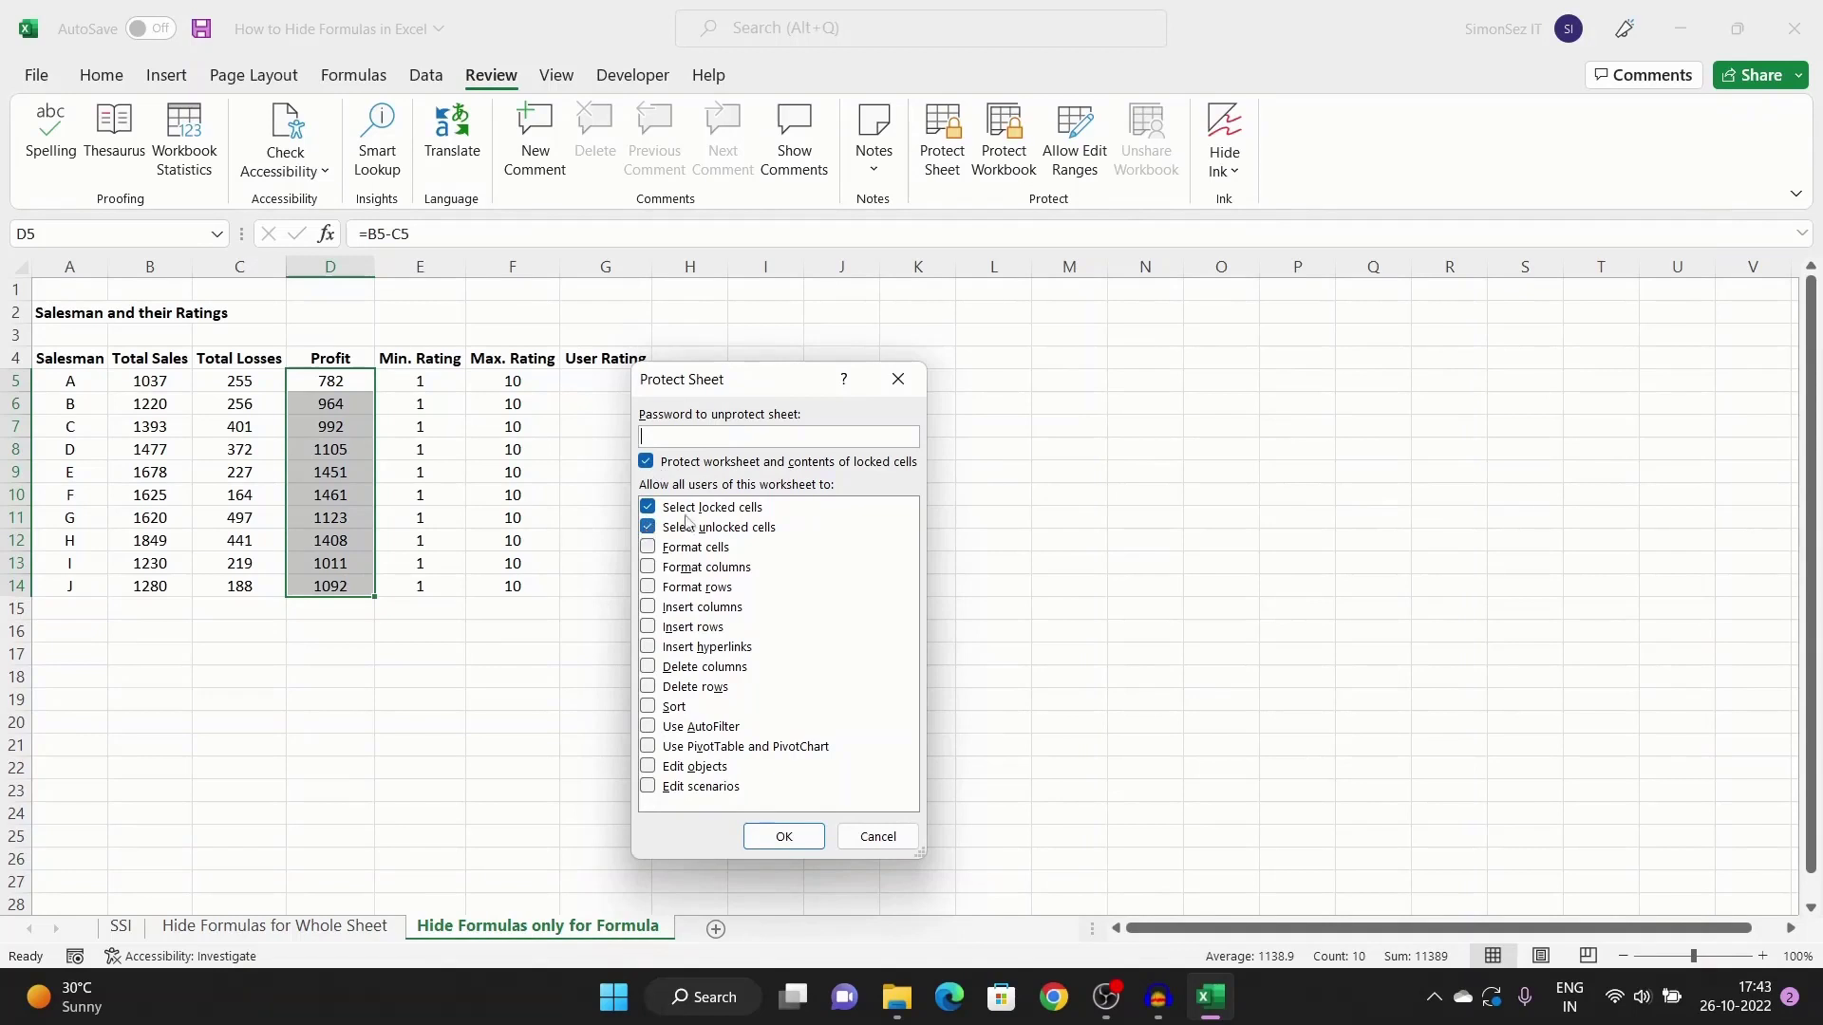
left_click(783, 837)
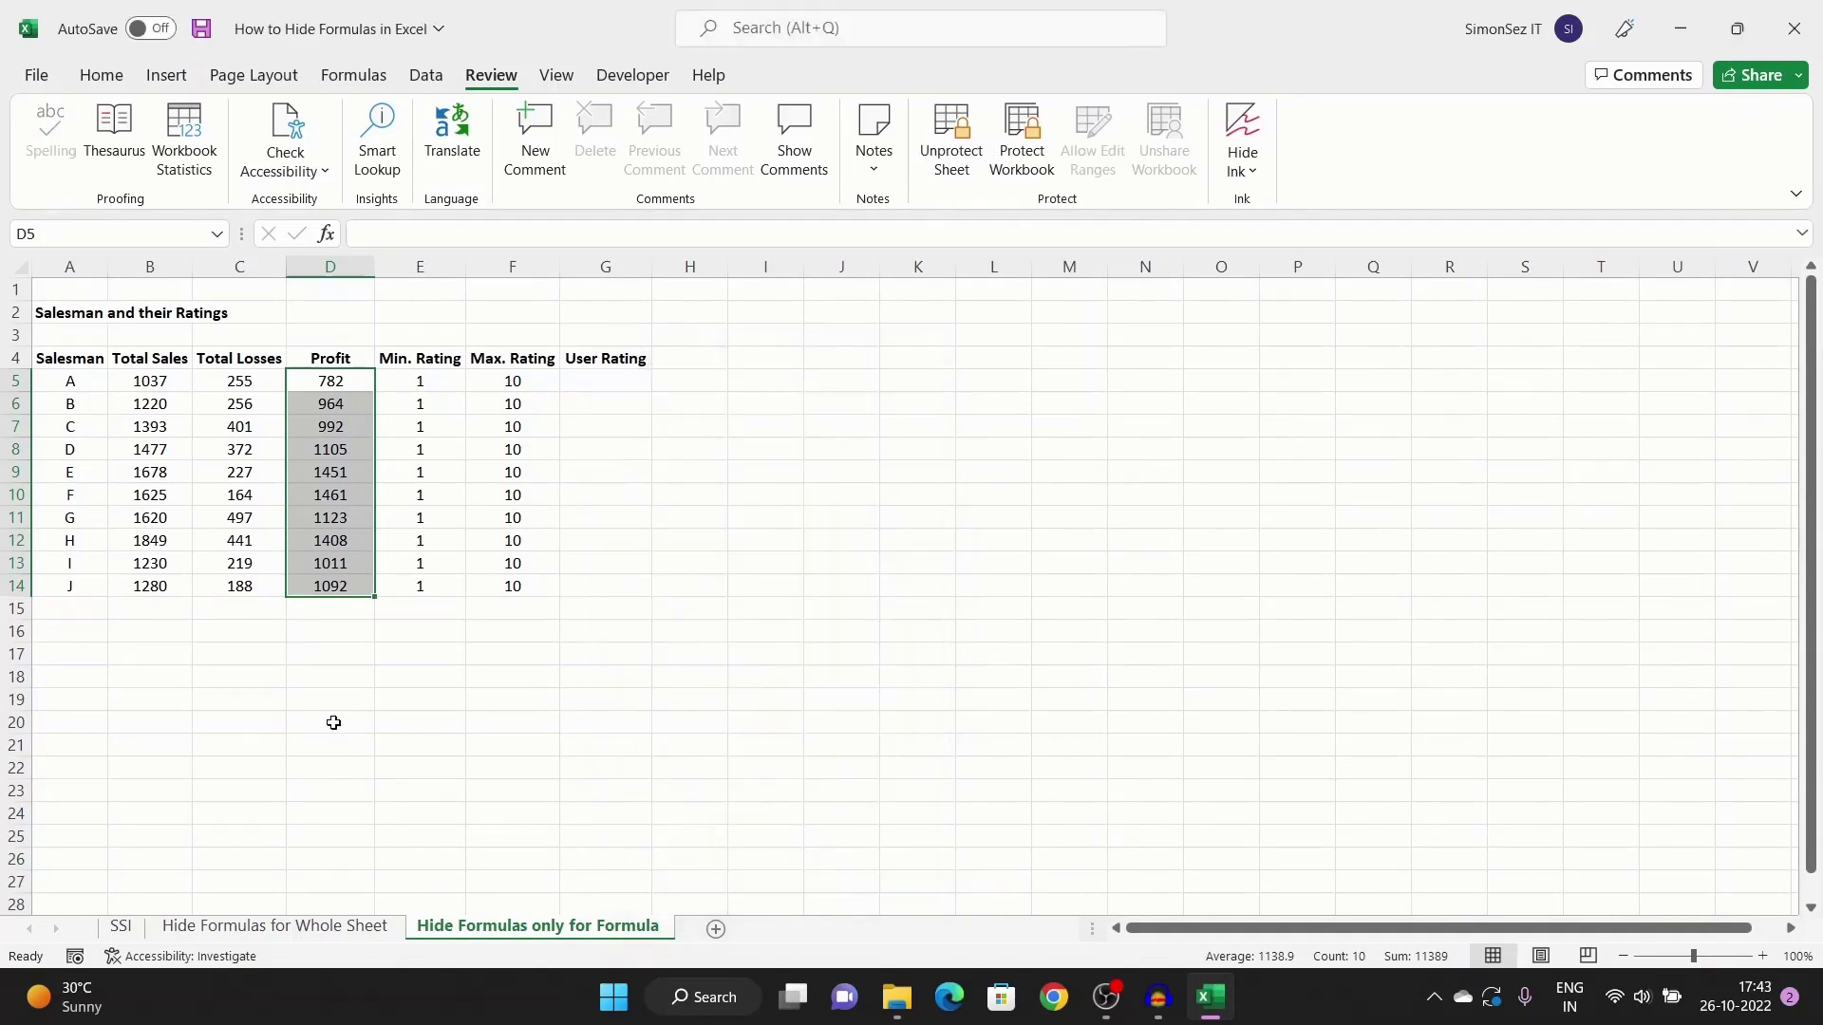
left_click(342, 408)
left_click(326, 517)
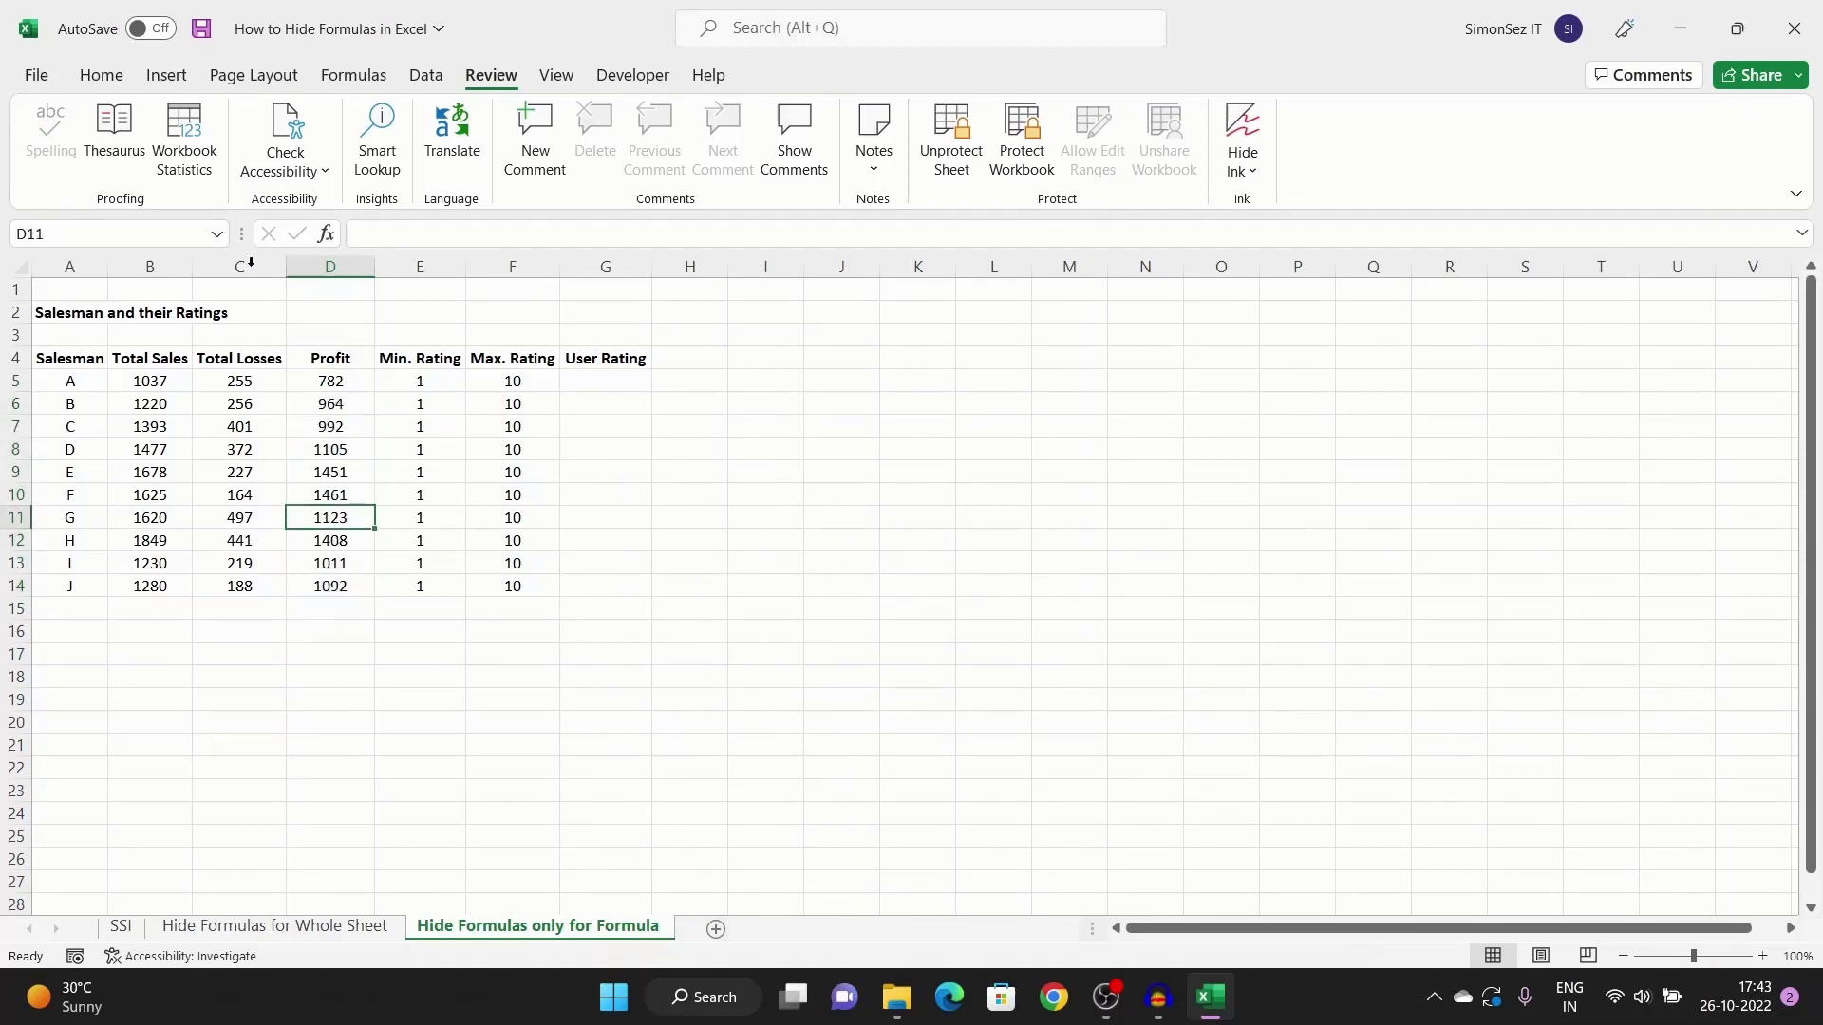
left_click(102, 75)
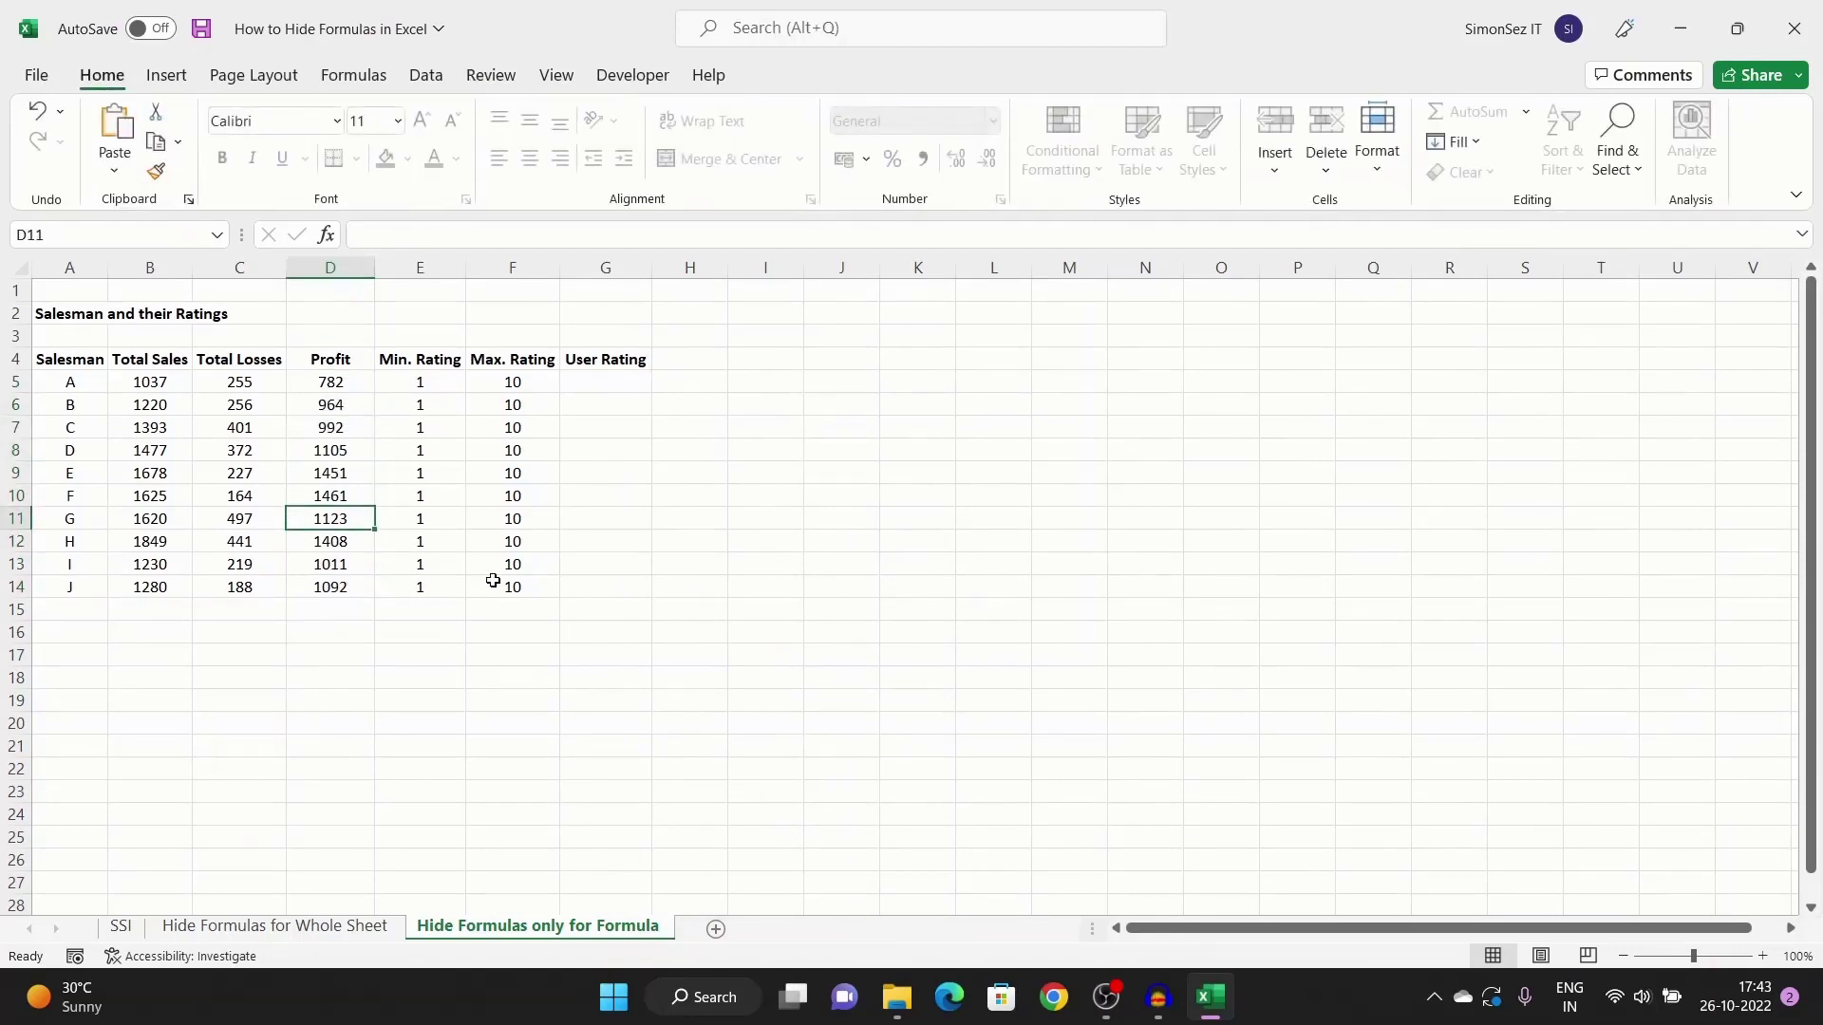